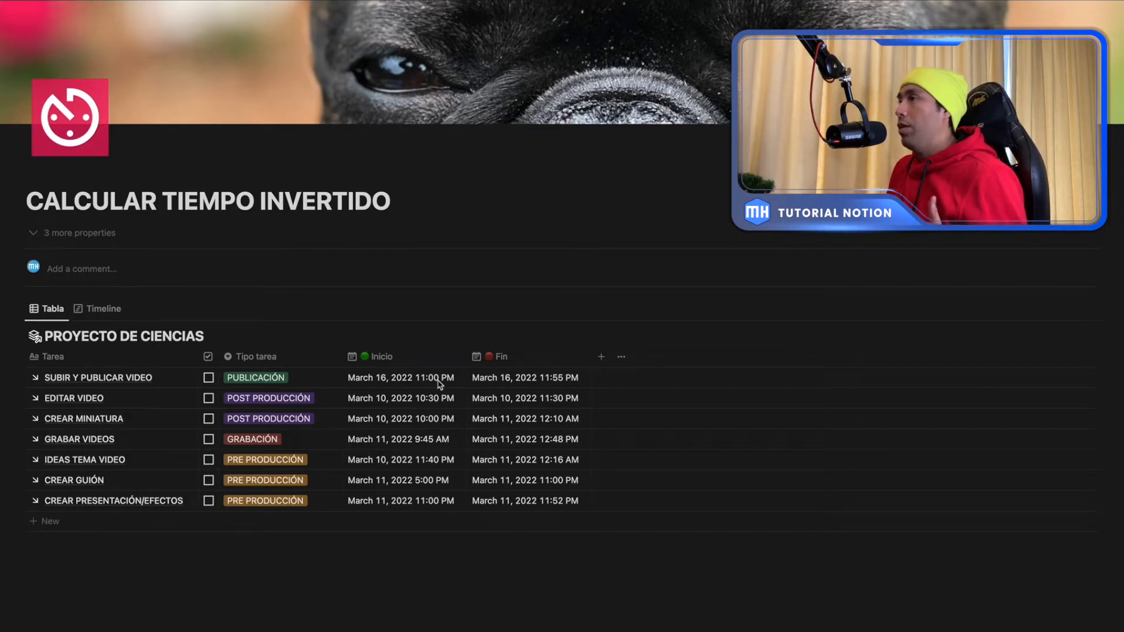
View the date and time settings of the SUBIR Y PUBLICAR VIDEO task's Inicio date, leaving them as they are.
left_click(440, 383)
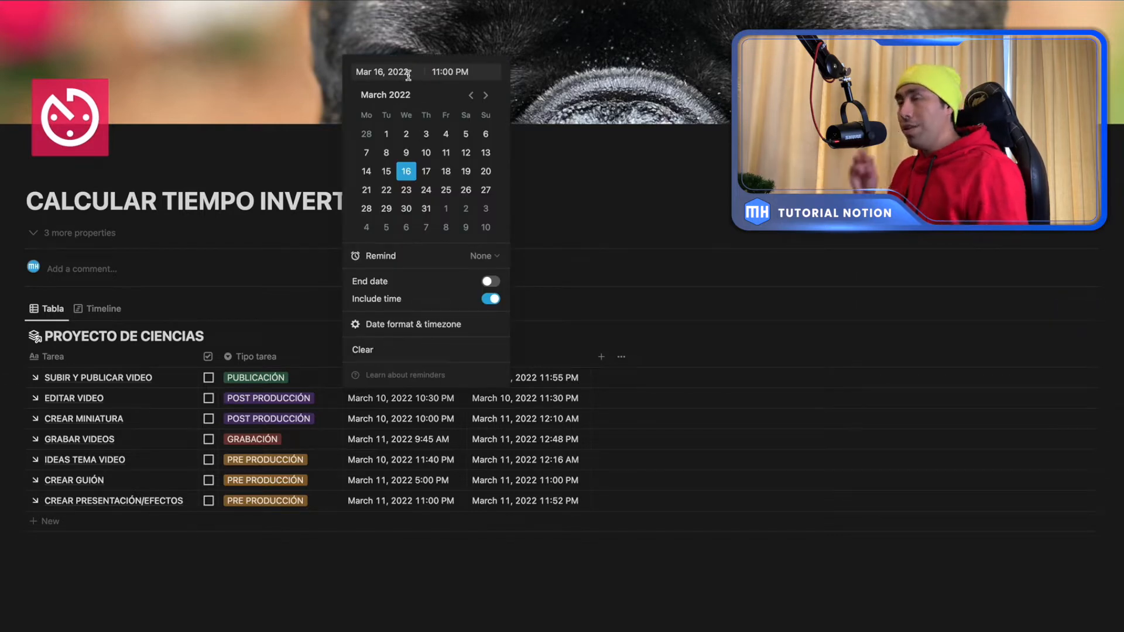
left_click(556, 216)
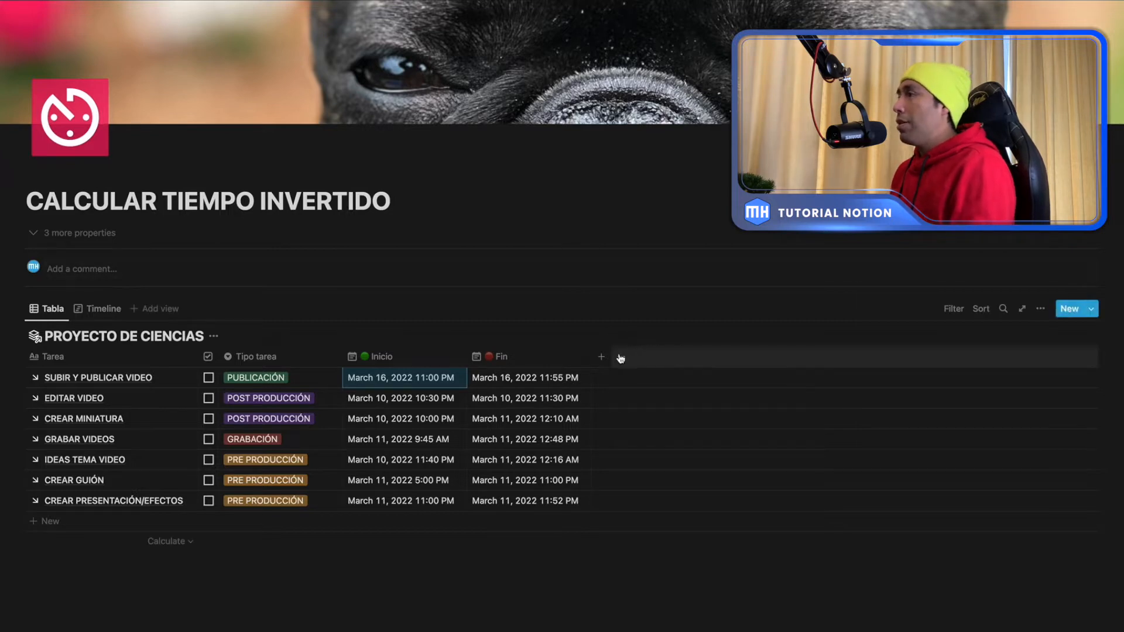
Show the hidden Tiempo property in the Tabla view of the PROYECTO DE CIENCIAS database.
left_click(1040, 308)
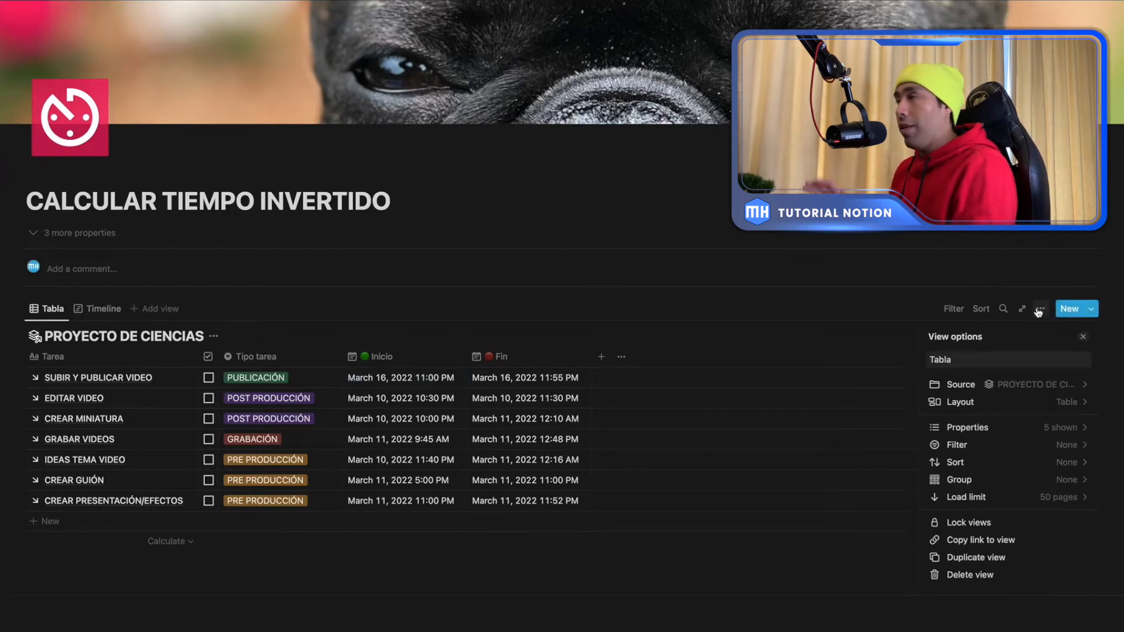
left_click(1028, 428)
scroll(1035, 514, "down", 1)
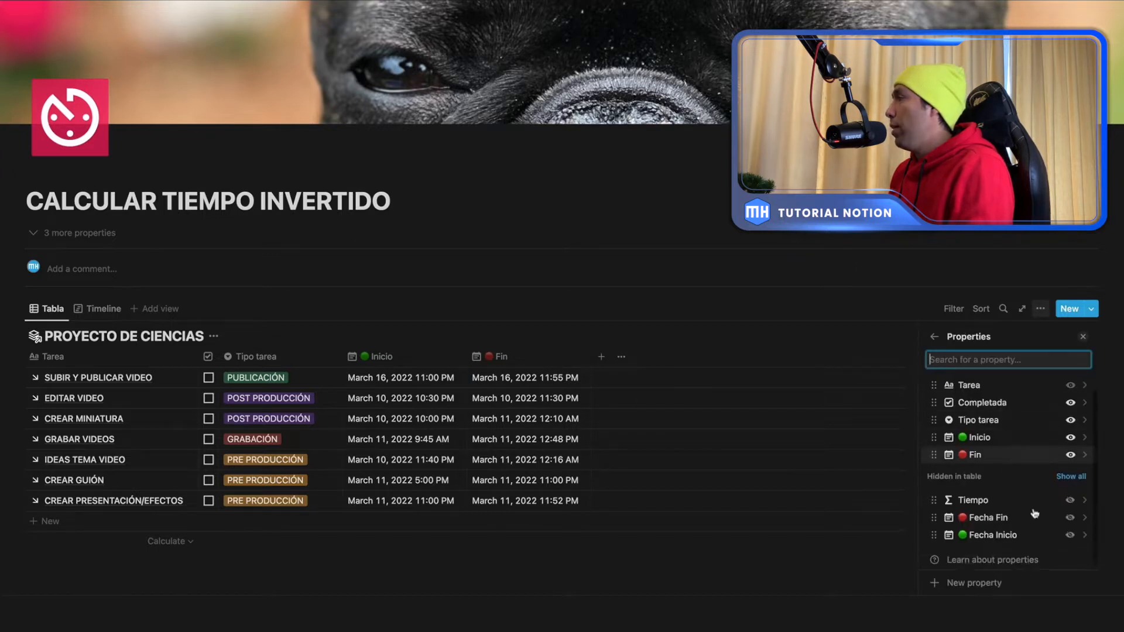
left_click(1069, 500)
left_click(1083, 338)
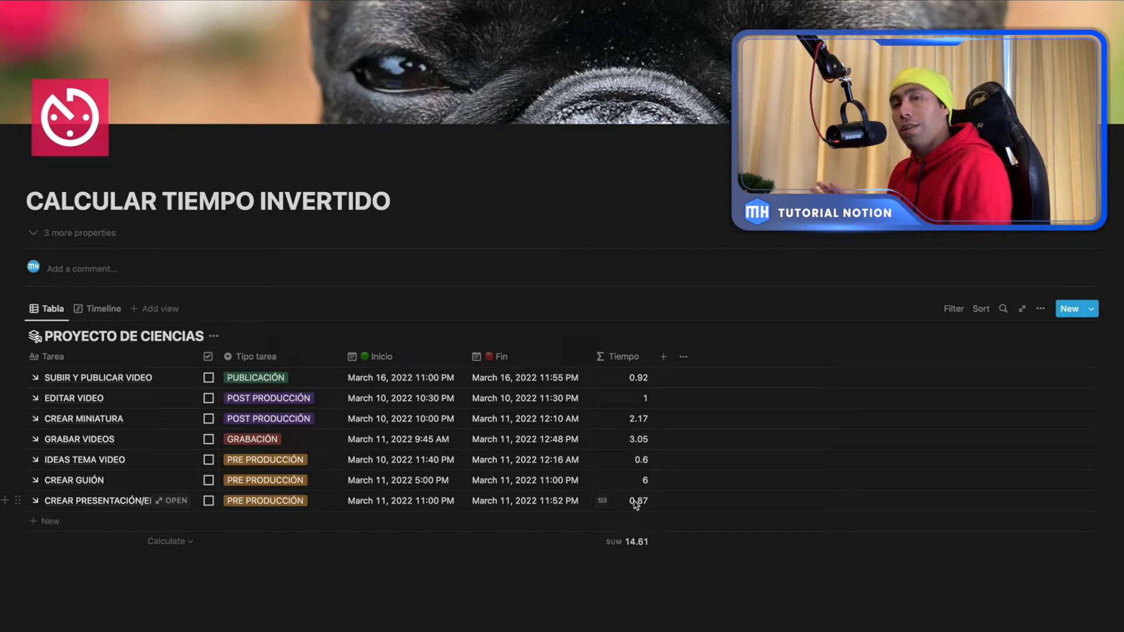
Clear the existing formula of the Tiempo property and start a new one with the dateBetween function.
left_click(621, 380)
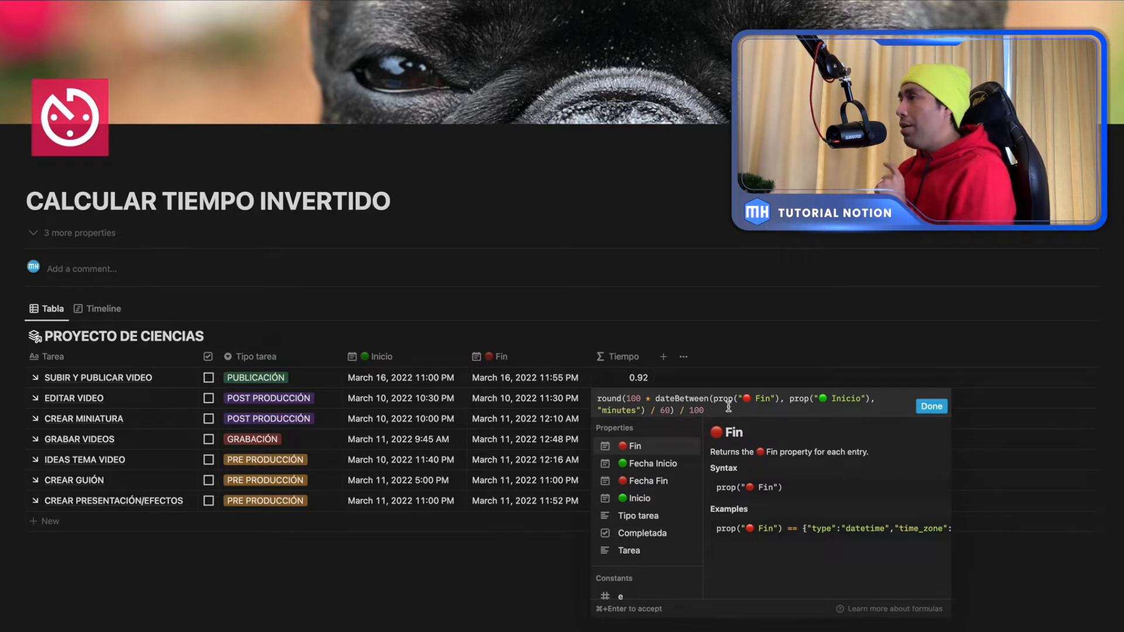
left_click_drag(706, 405, 531, 381)
key("BackSpace")
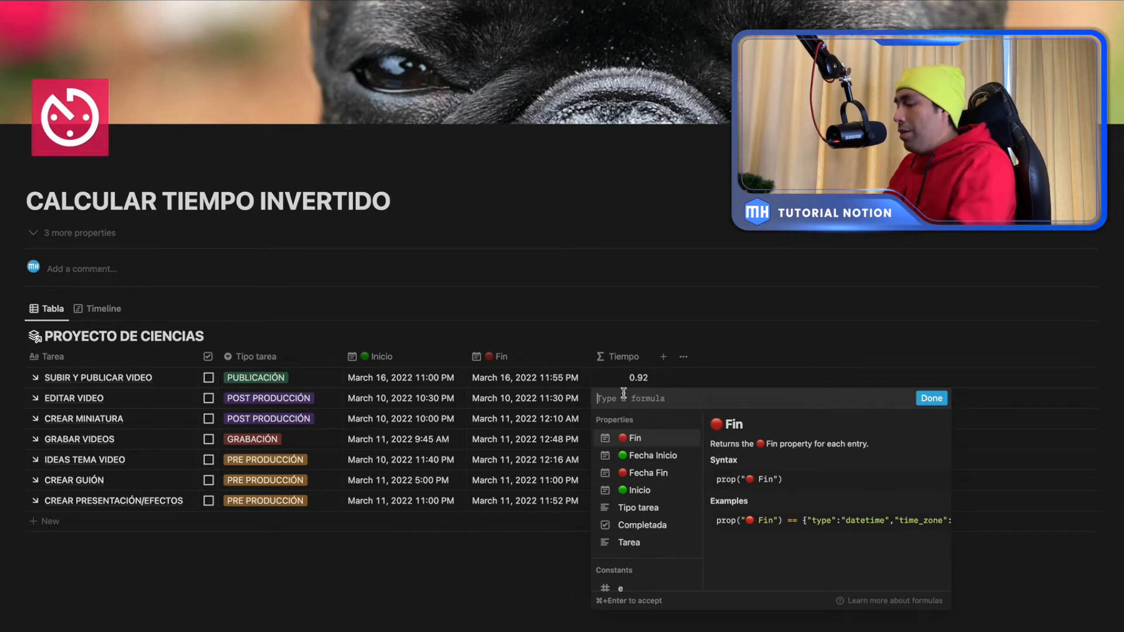
type("dat")
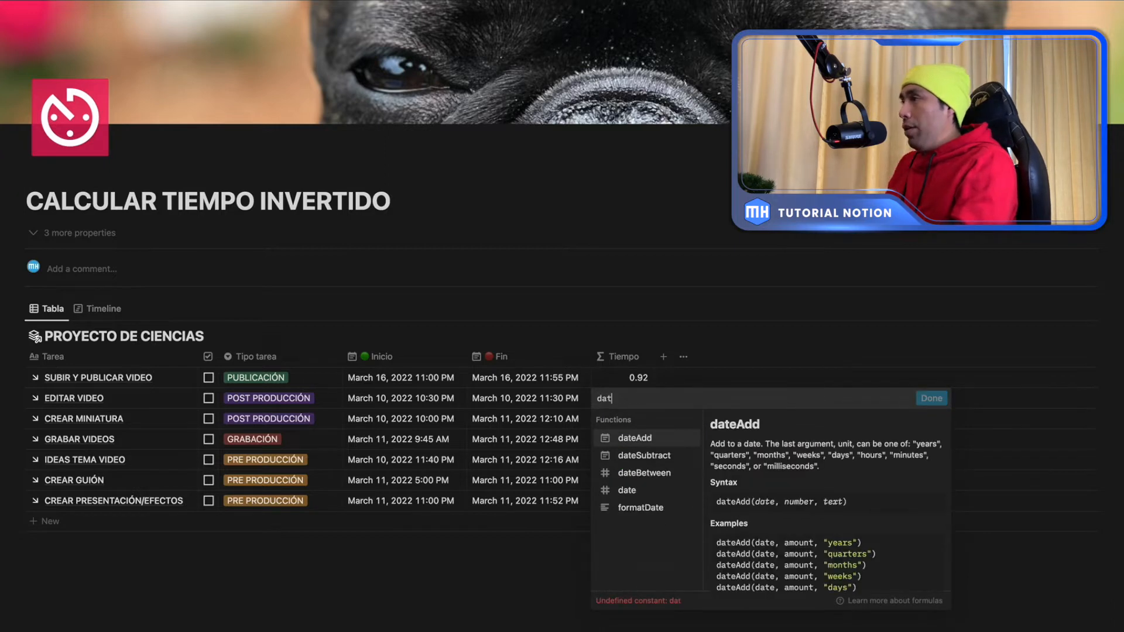
left_click(660, 473)
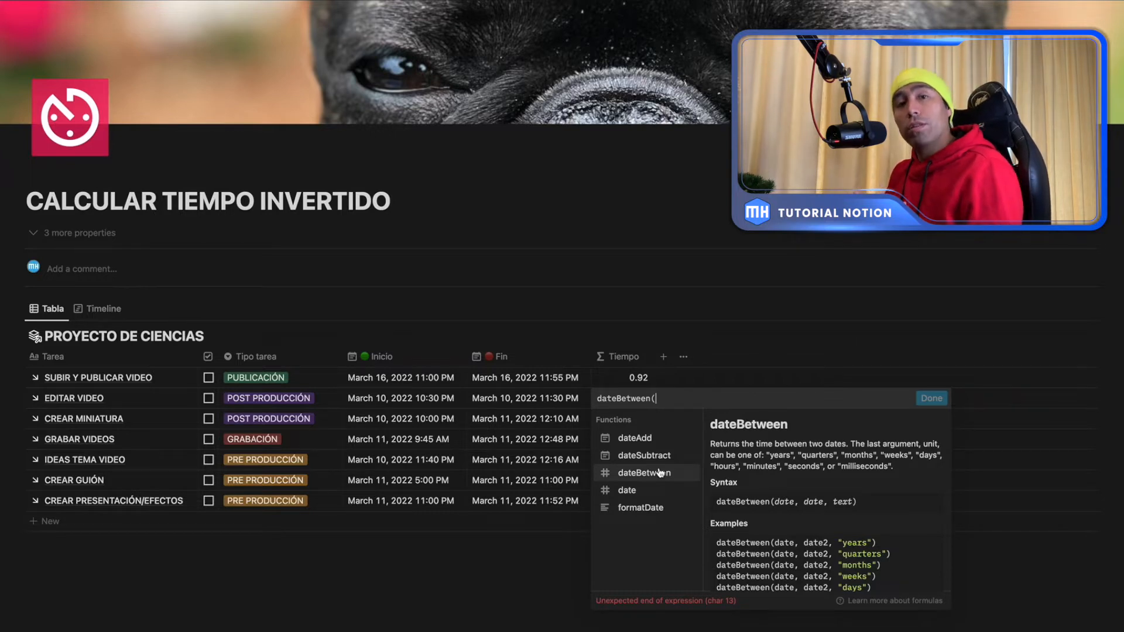
left_click(671, 398)
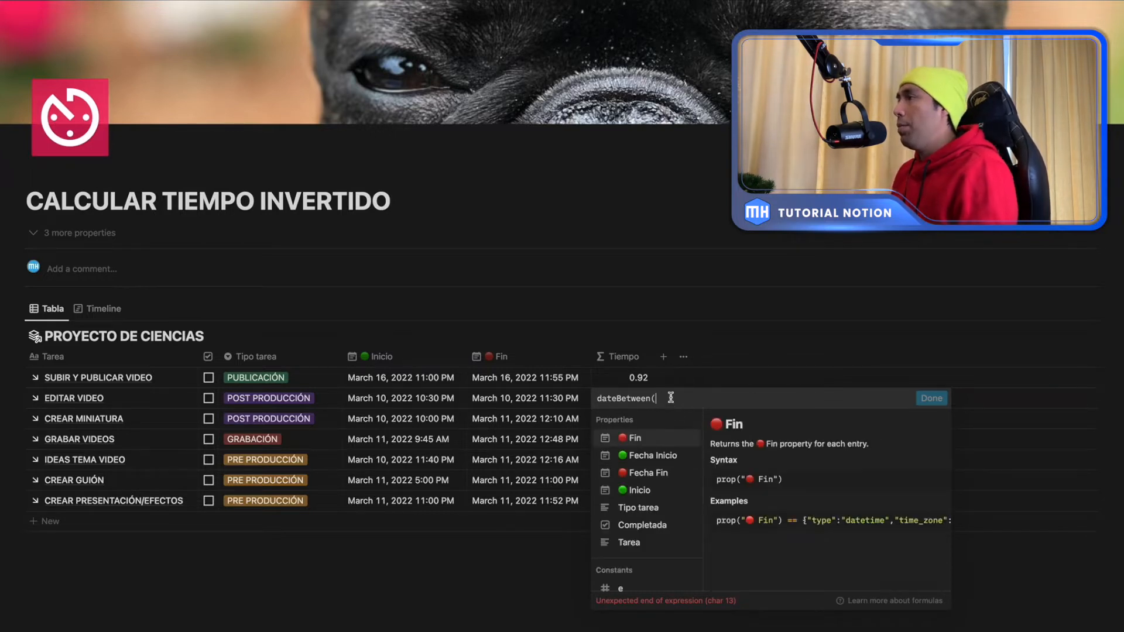
Complete the dateBetween formula with the Fin property, the Inicio property and the unit "minutes", and save it.
left_click(645, 437)
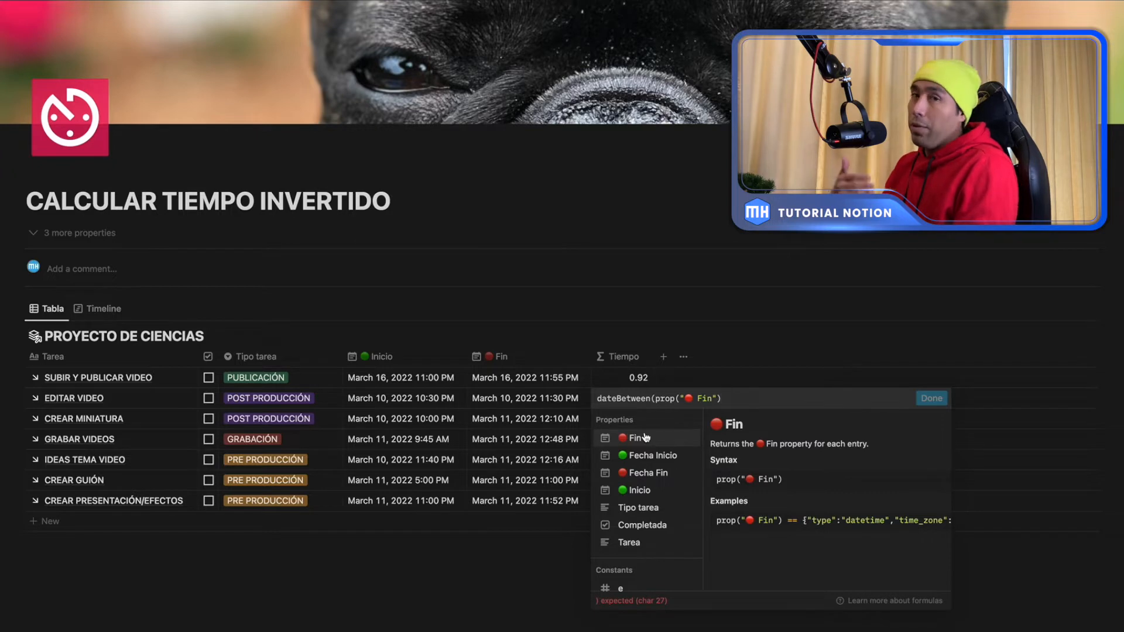
type(",")
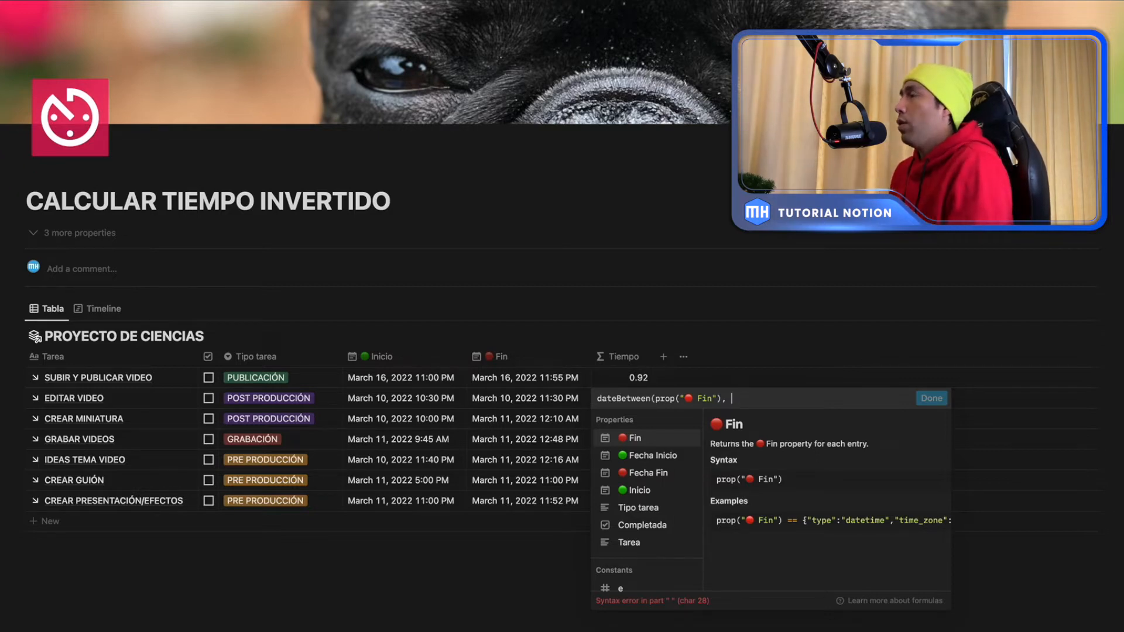
left_click(634, 491)
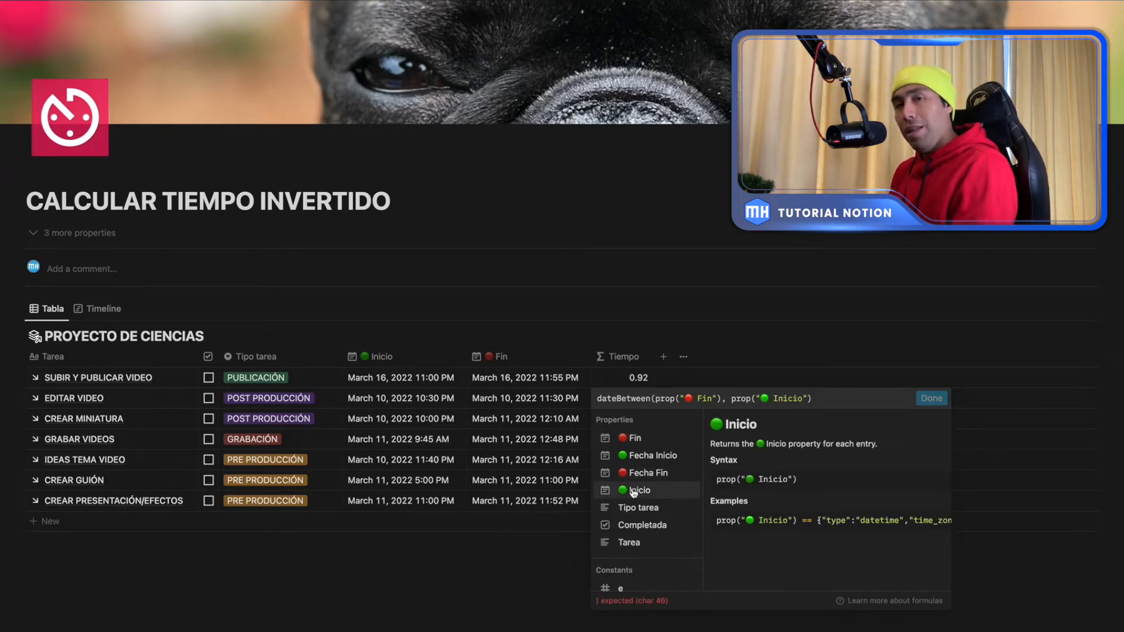
type(",")
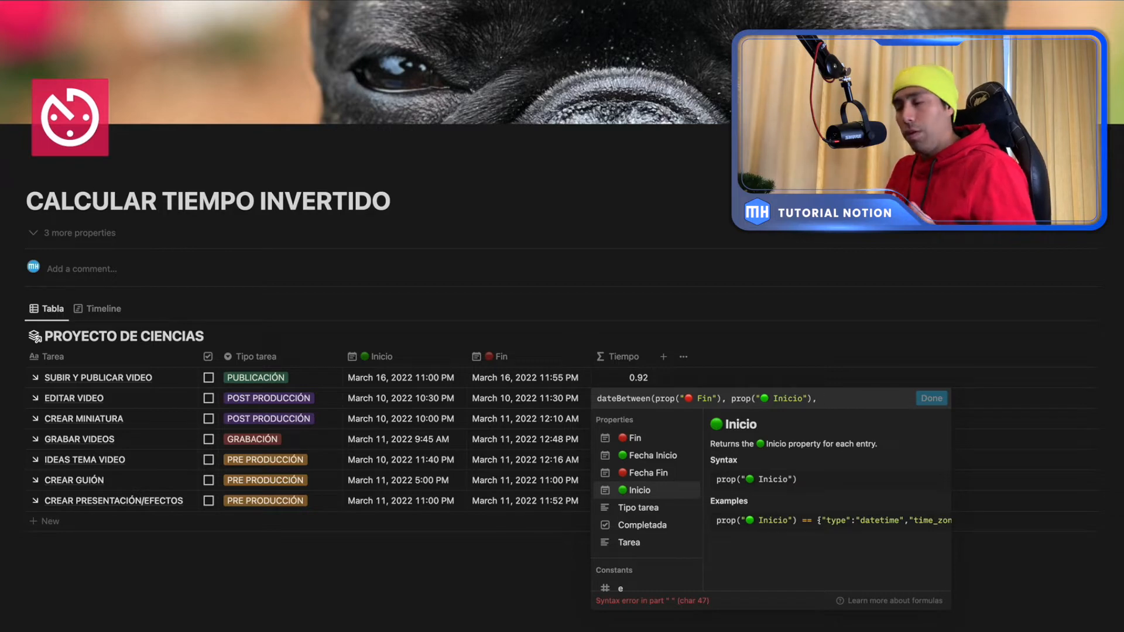
type("\"")
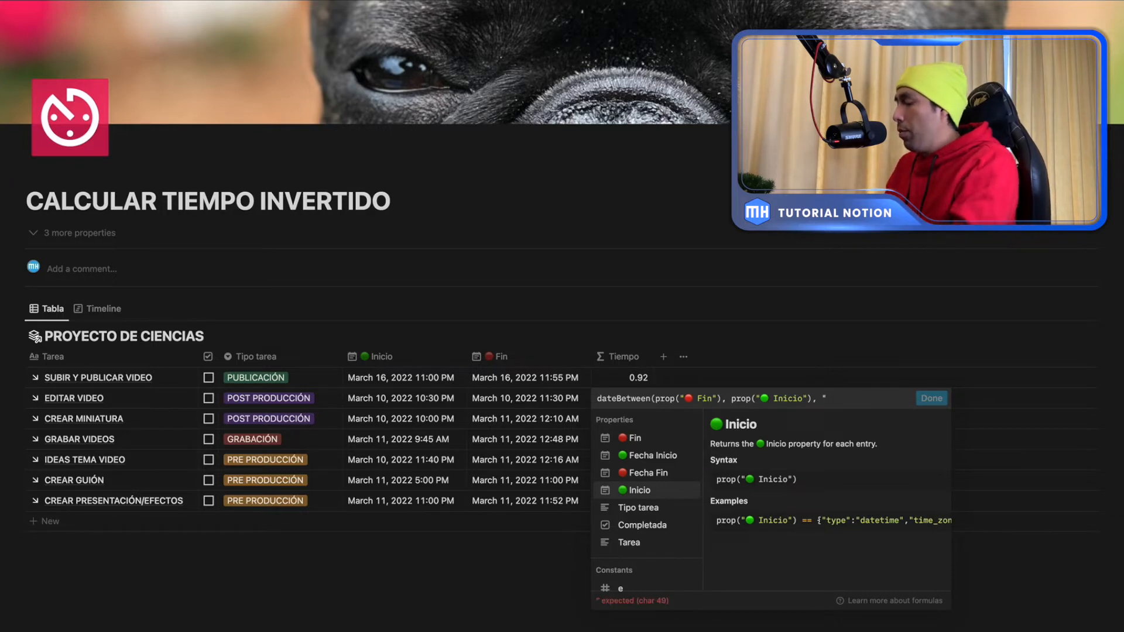
type("minutes\"")
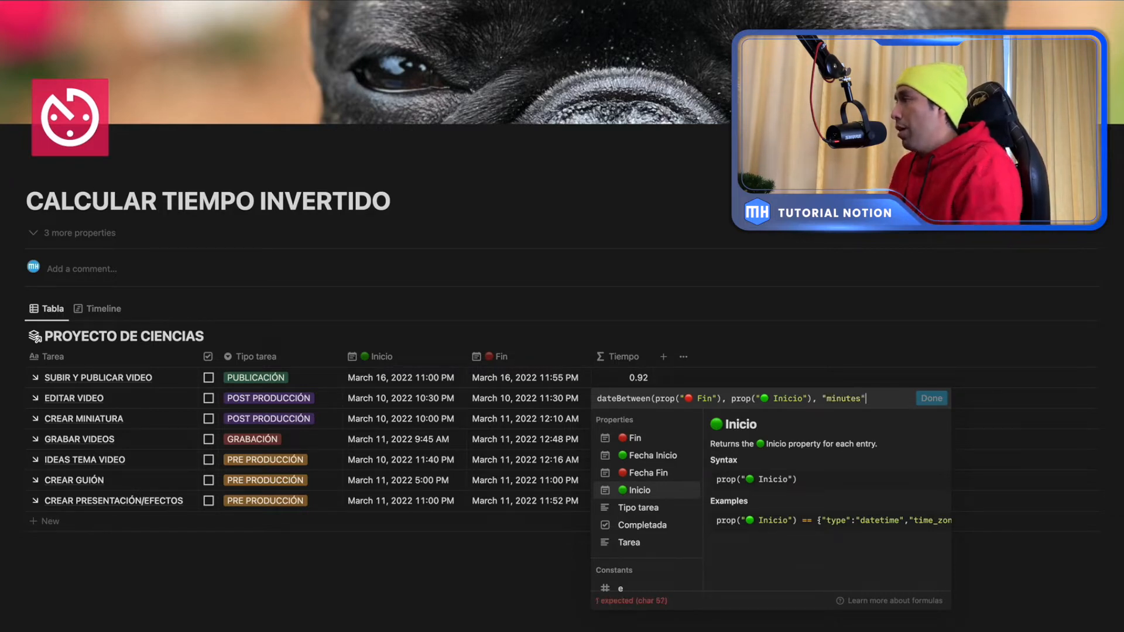
type(")")
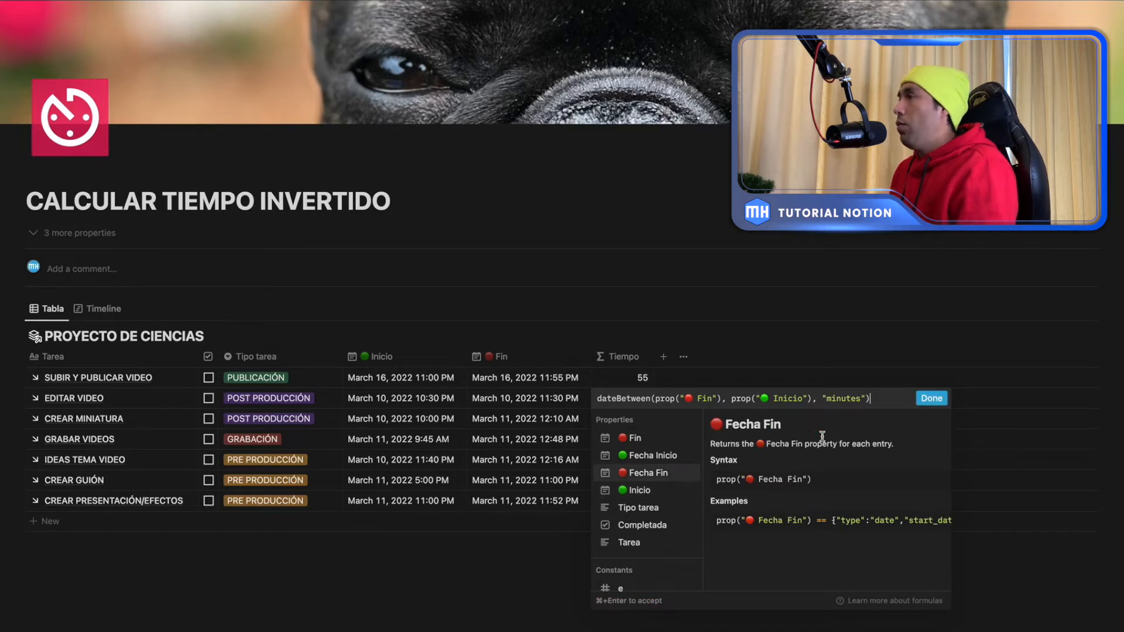
left_click(930, 398)
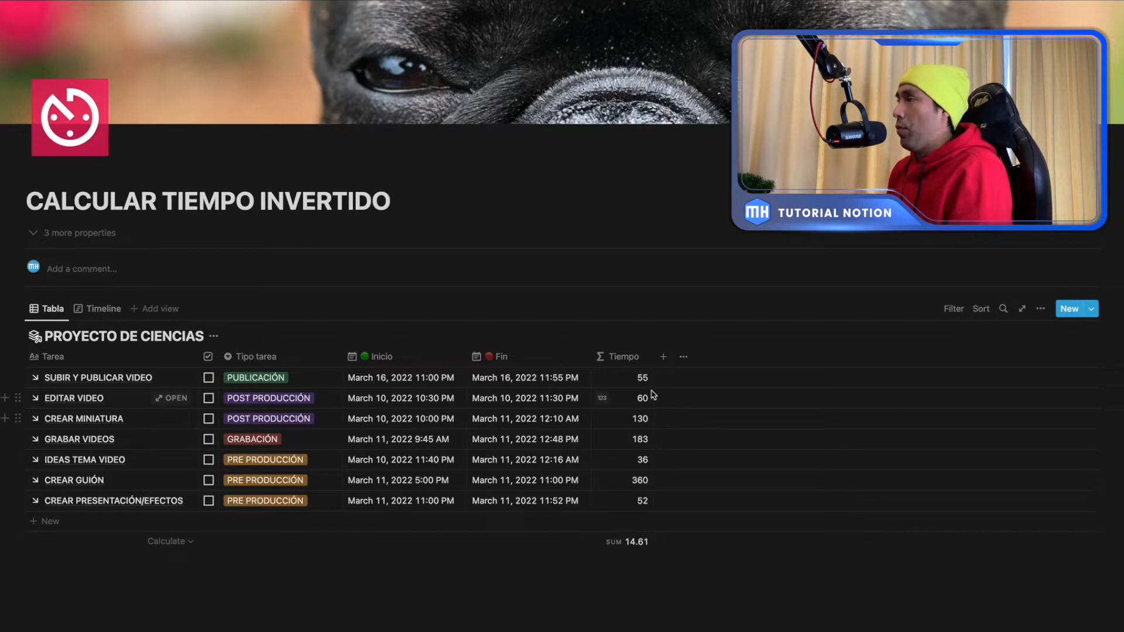
Divide the Tiempo formula by 60 to express the time in hours, save it and widen the Tiempo column.
left_click(630, 380)
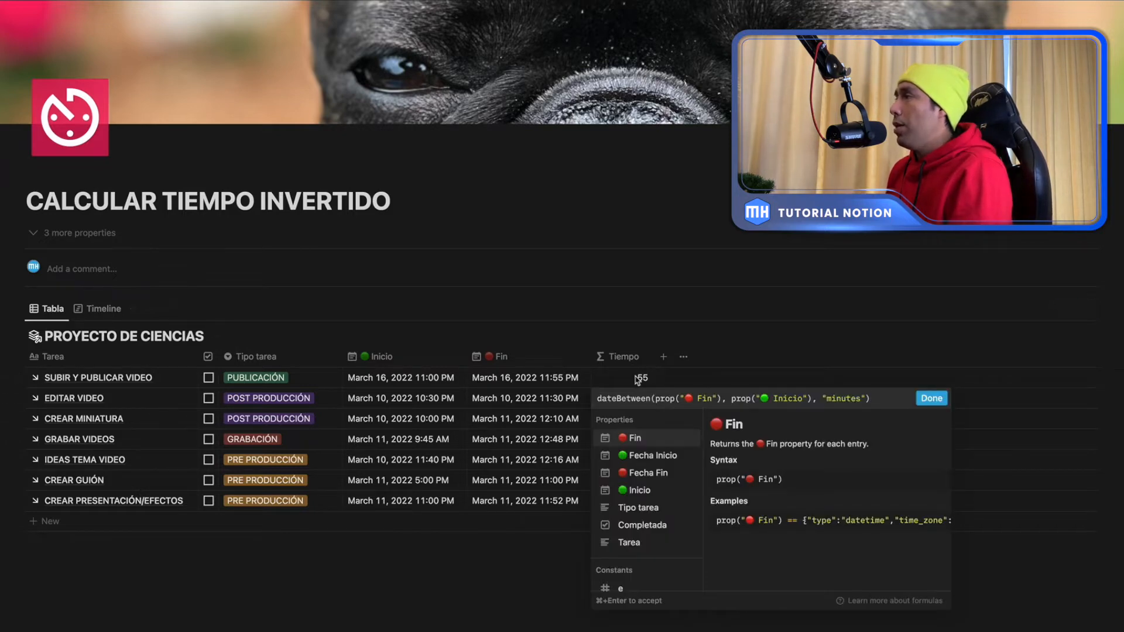
type("/")
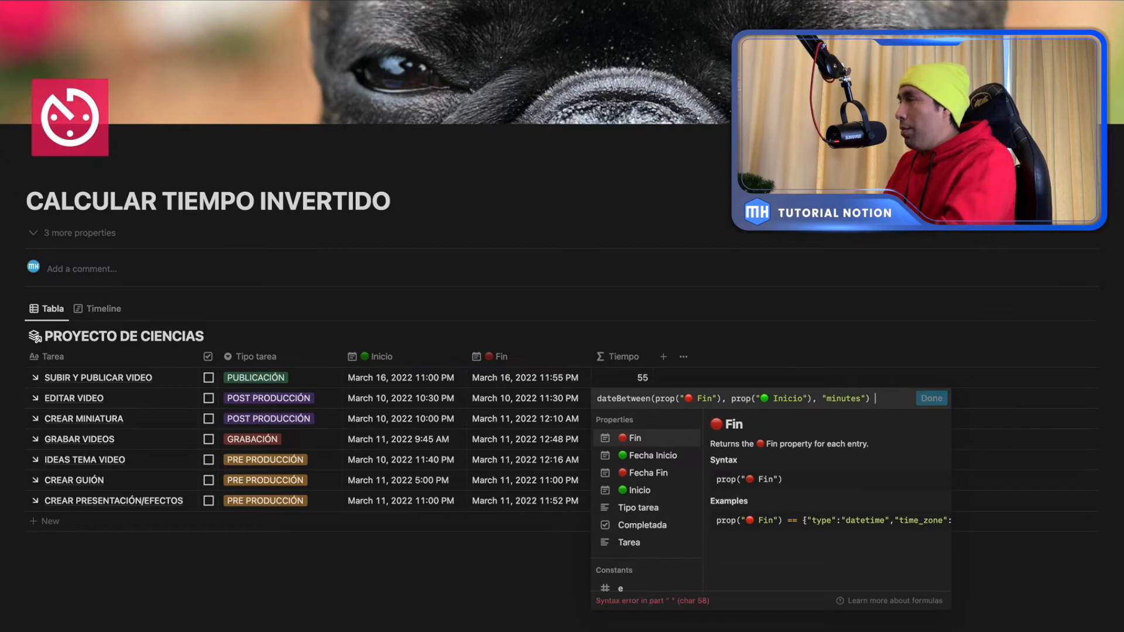
type("60")
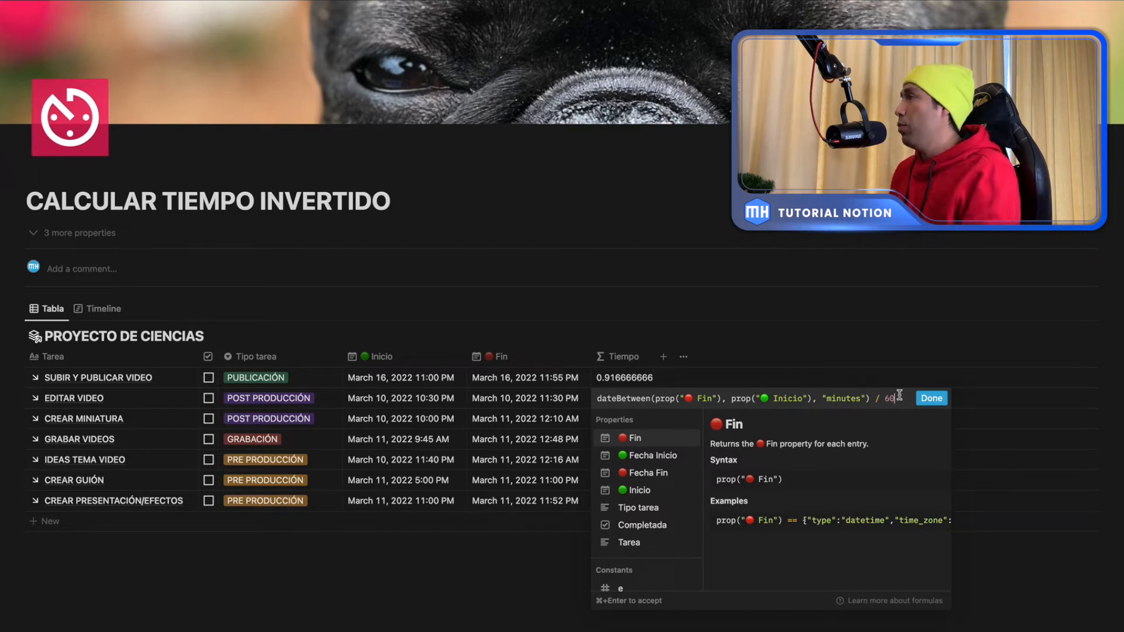
left_click(925, 399)
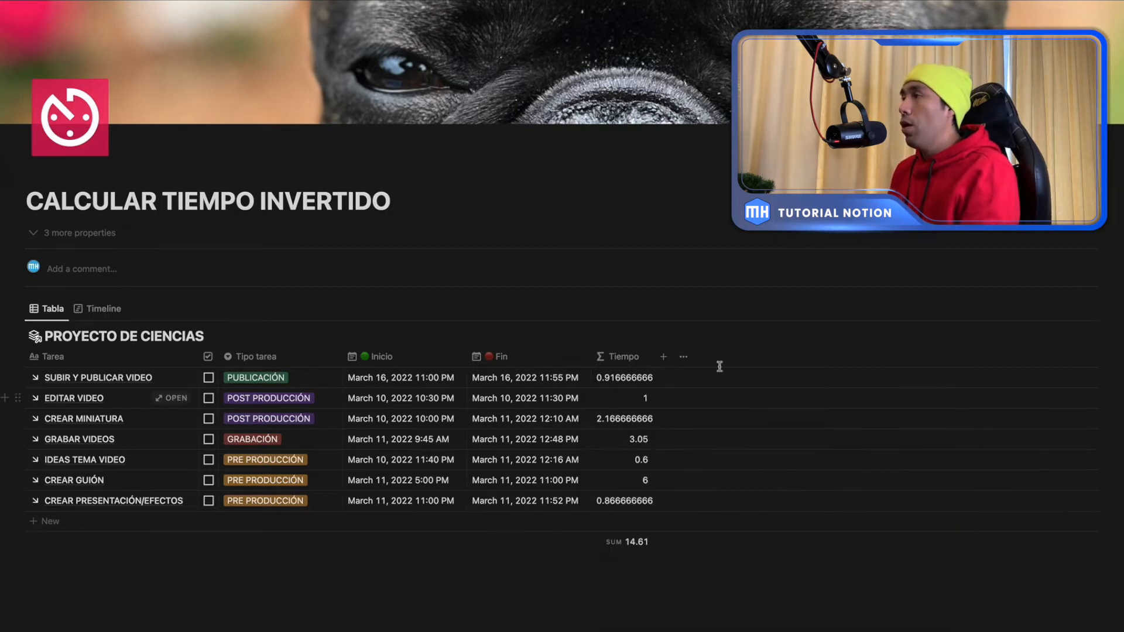
left_click_drag(652, 359, 704, 356)
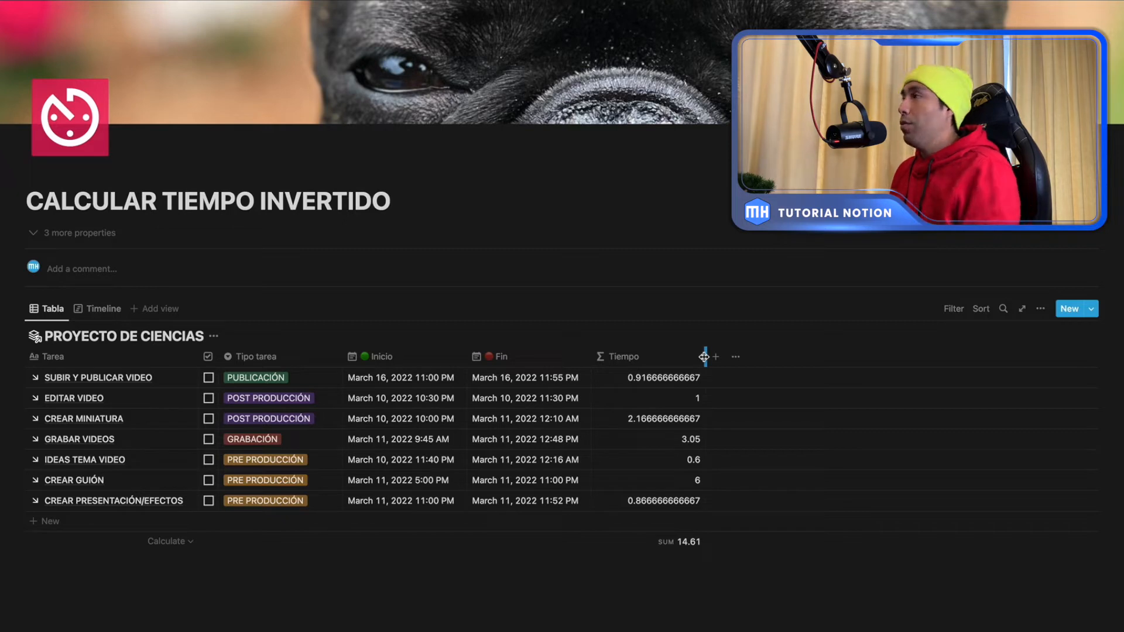
Reopen the Tiempo formula and insert "round(100 * " in front of dateBetween.
left_click(602, 378)
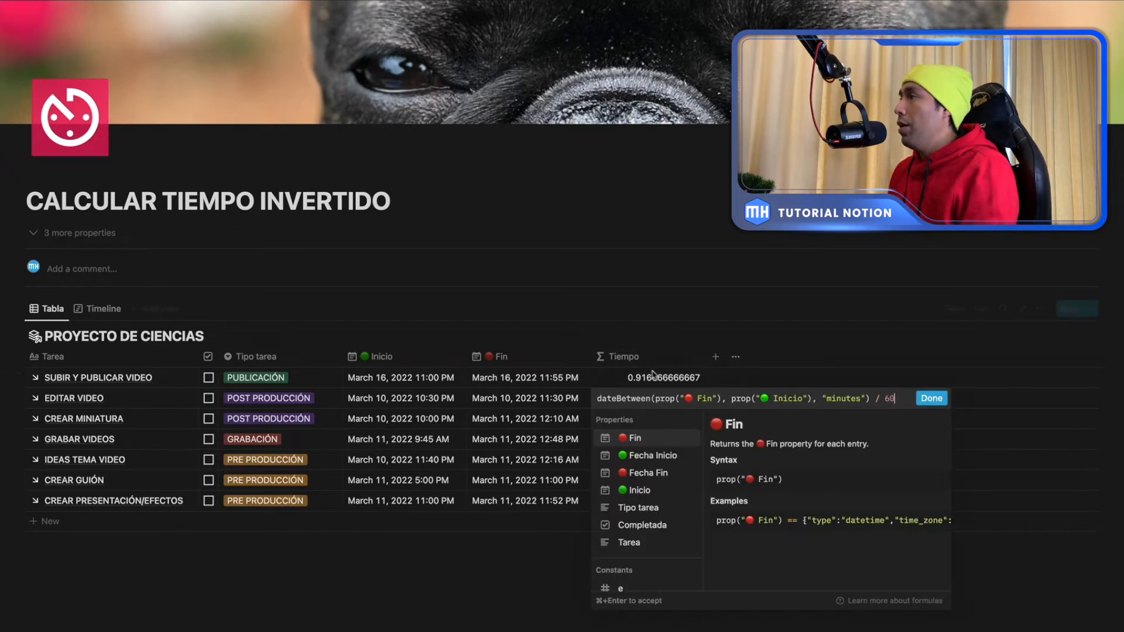
left_click(598, 398)
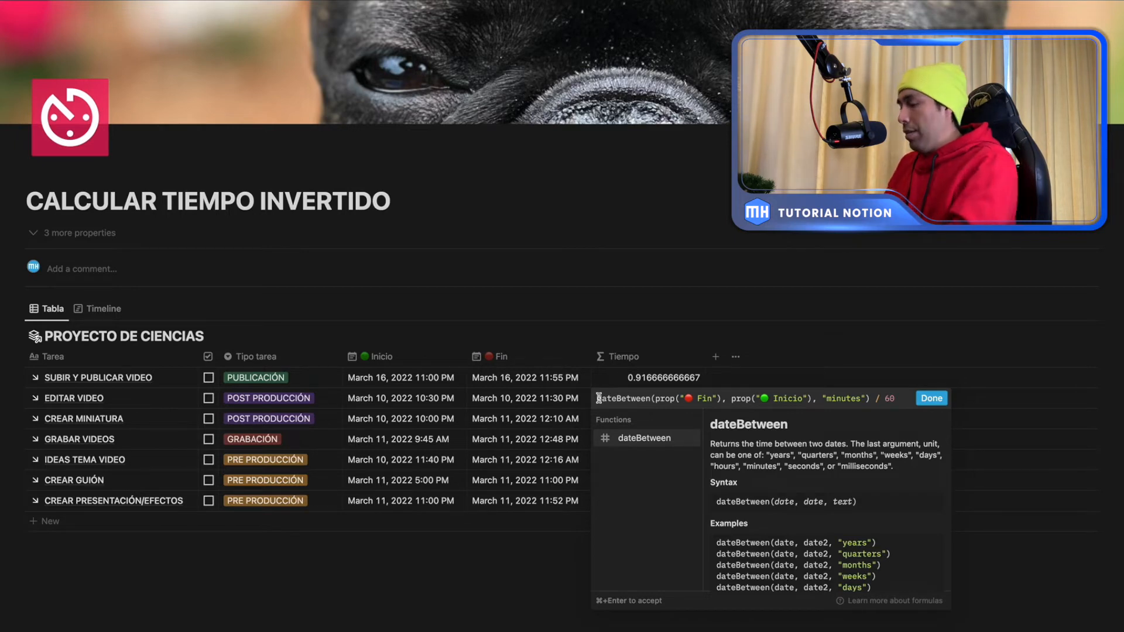
type("round")
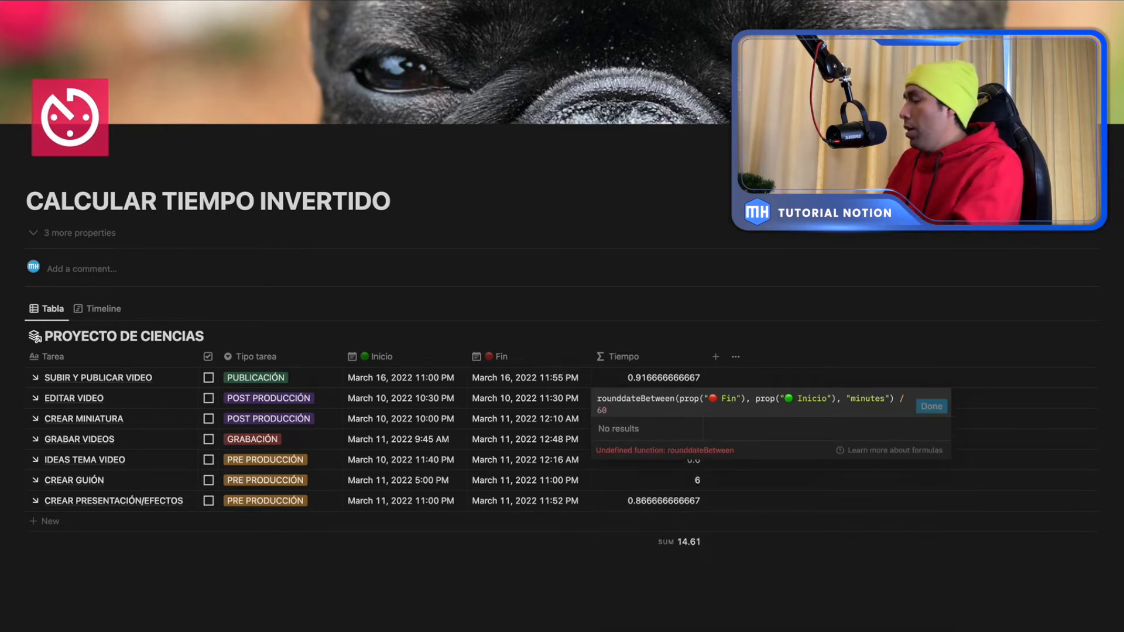
type("(")
type("100 ")
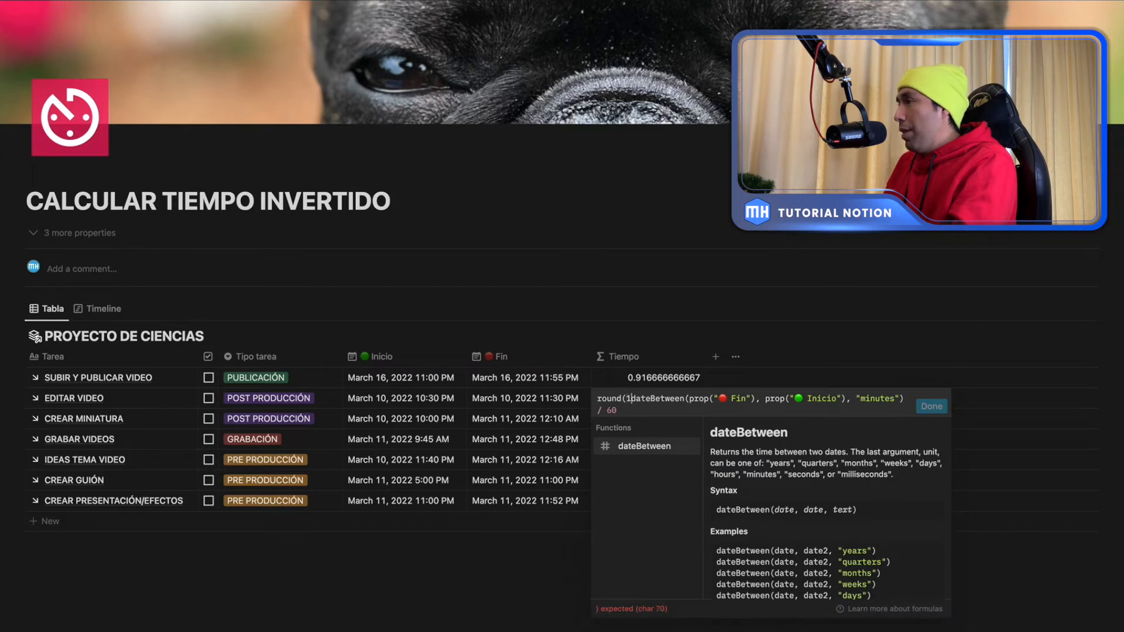
type("*")
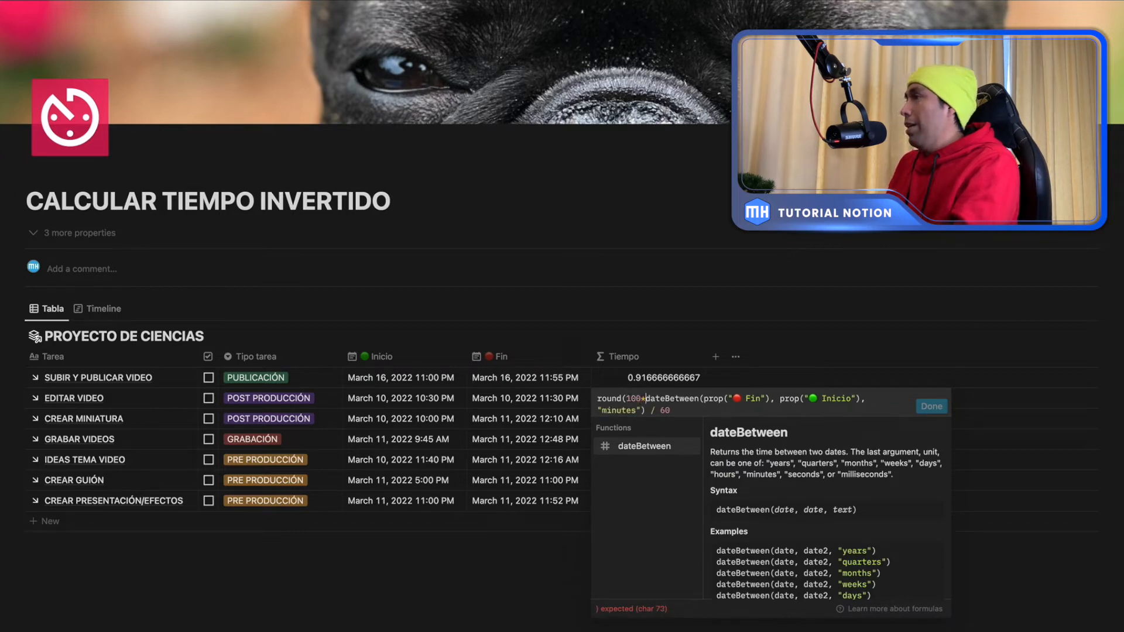
key("Right")
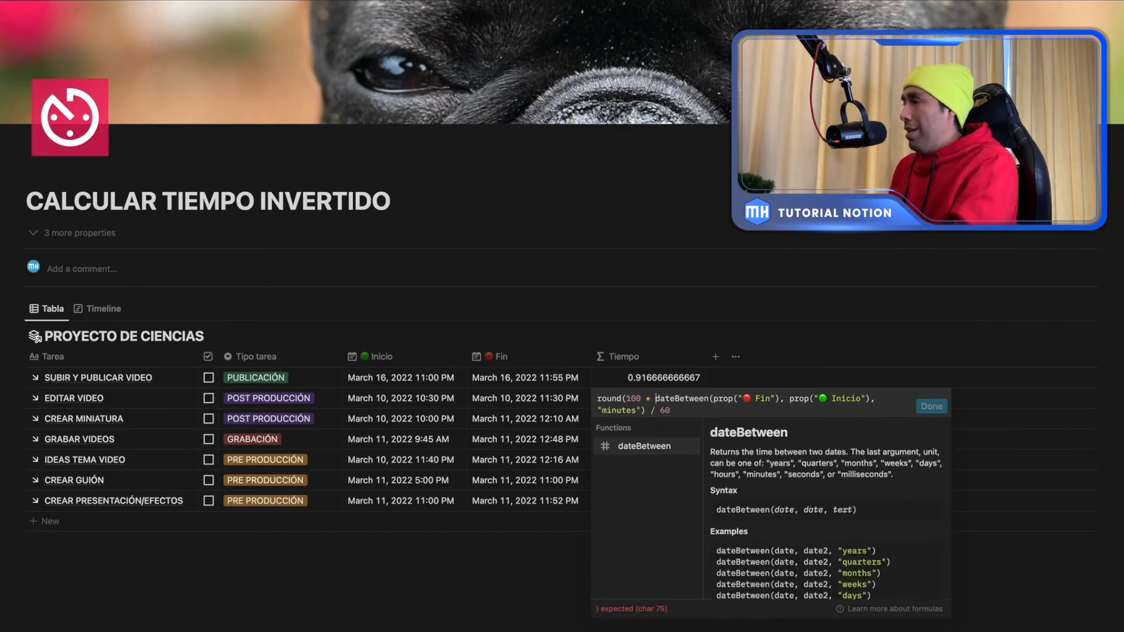
Remove the division by 60 from the end of the Tiempo formula and close the round function with a parenthesis.
left_click(682, 409)
key("BackSpace")
key("BackSpace")
key("BackSpace")
key("BackSpace")
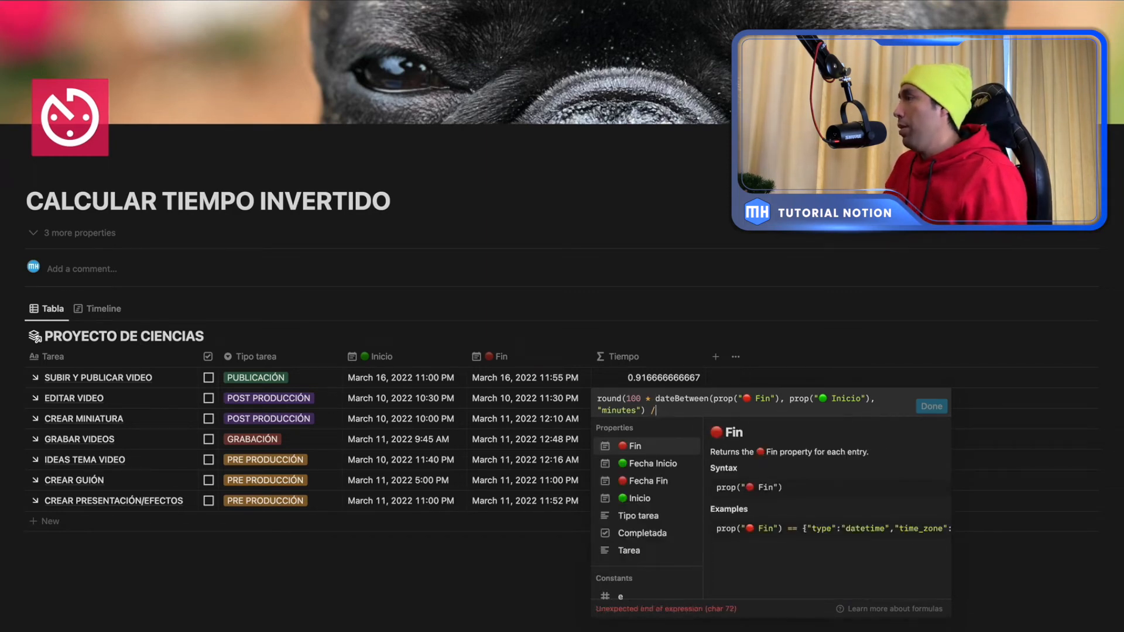
key("BackSpace")
type(")")
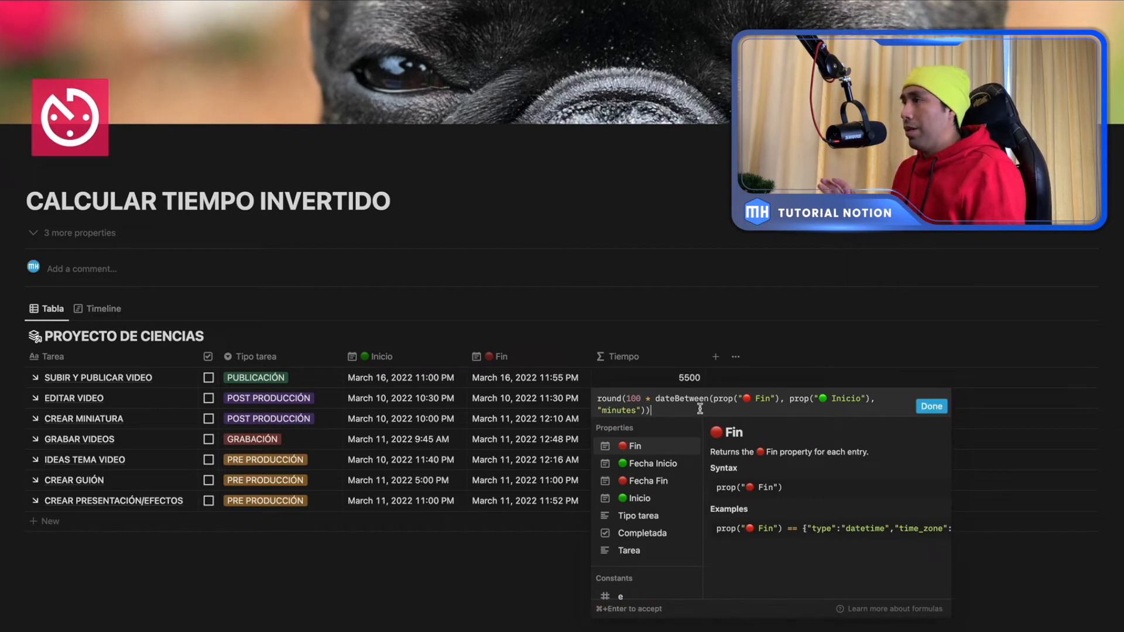
Try multipliers of 10 and 1 inside the round function, and restore the multiplier to 100.
left_click(639, 398)
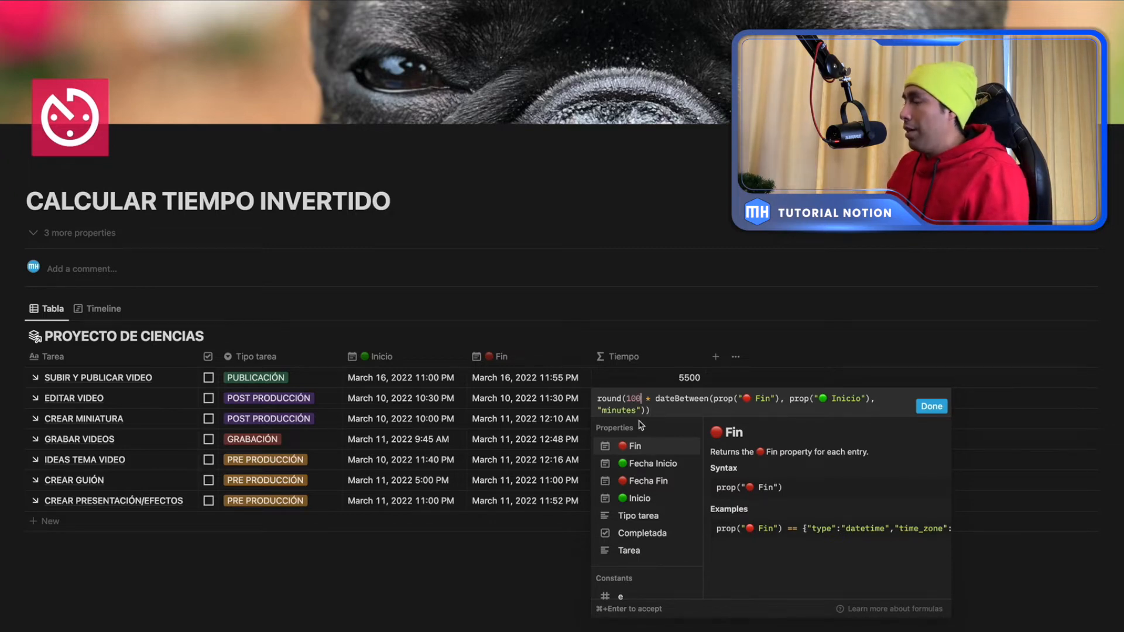
key("BackSpace")
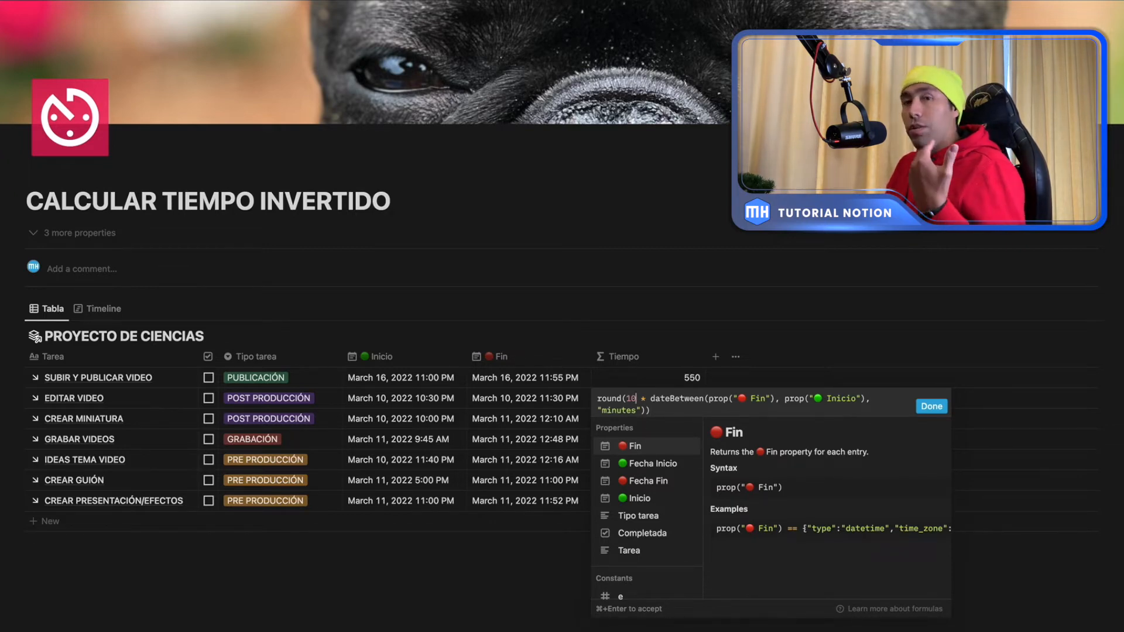
key("BackSpace")
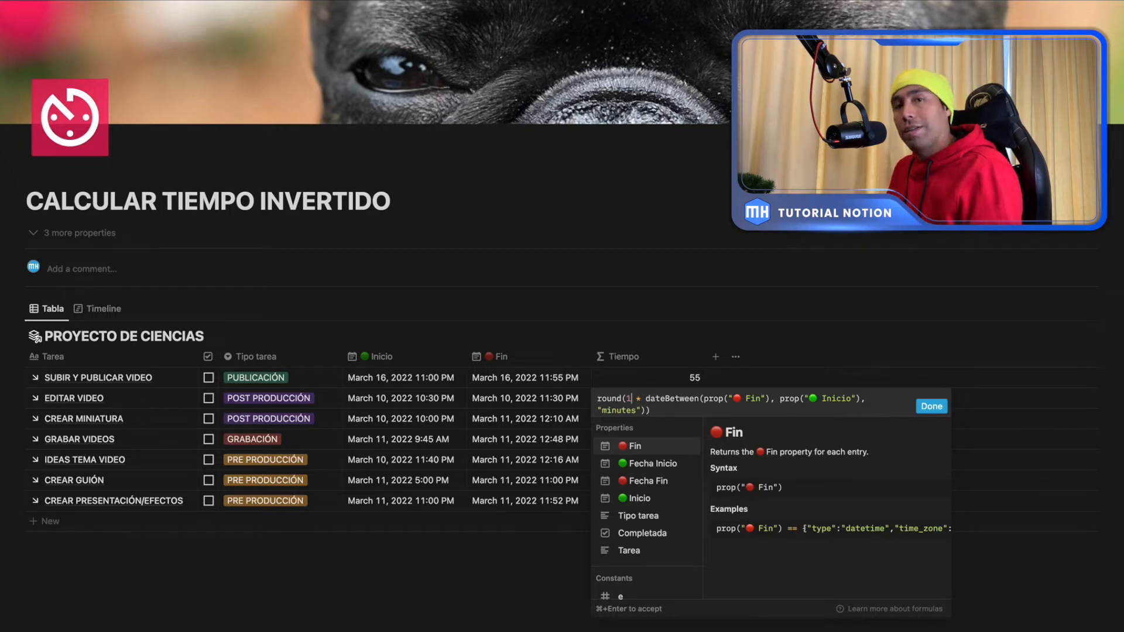
type("00")
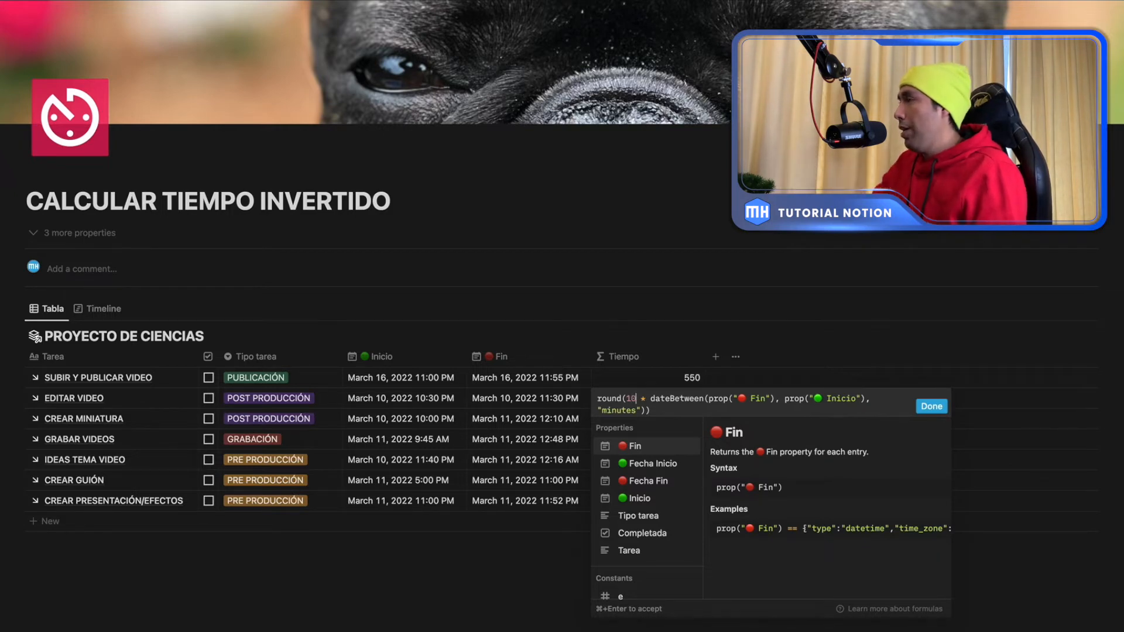
Divide by 60 inside the round function of the Tiempo formula, append " / 100" after its closing parenthesis, and save the formula.
left_click(647, 411)
type("/")
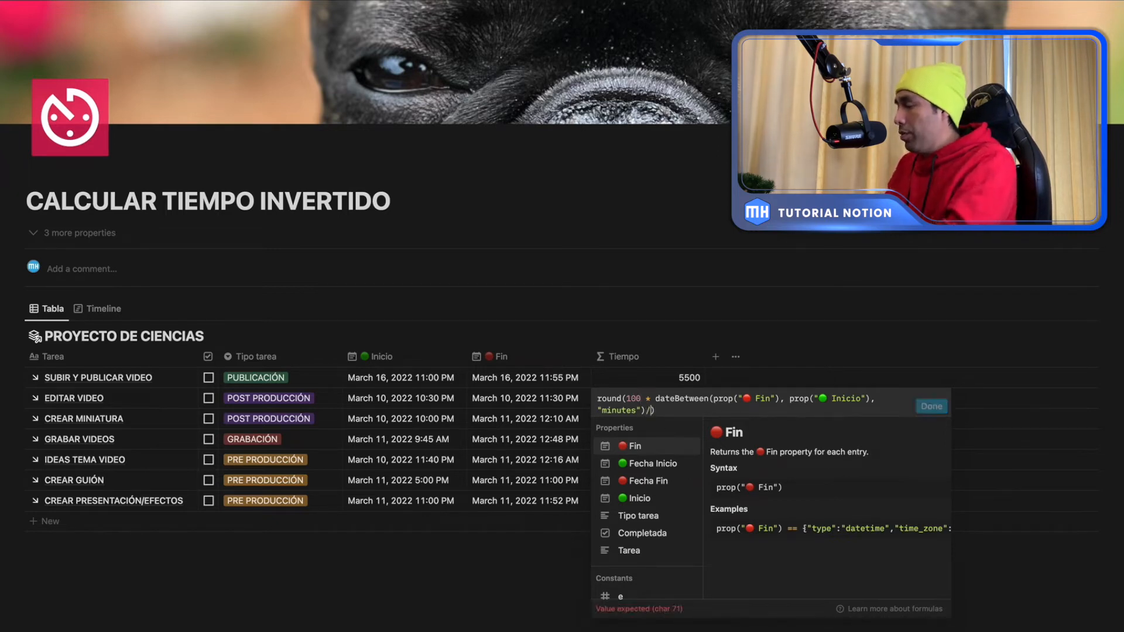
type("60)")
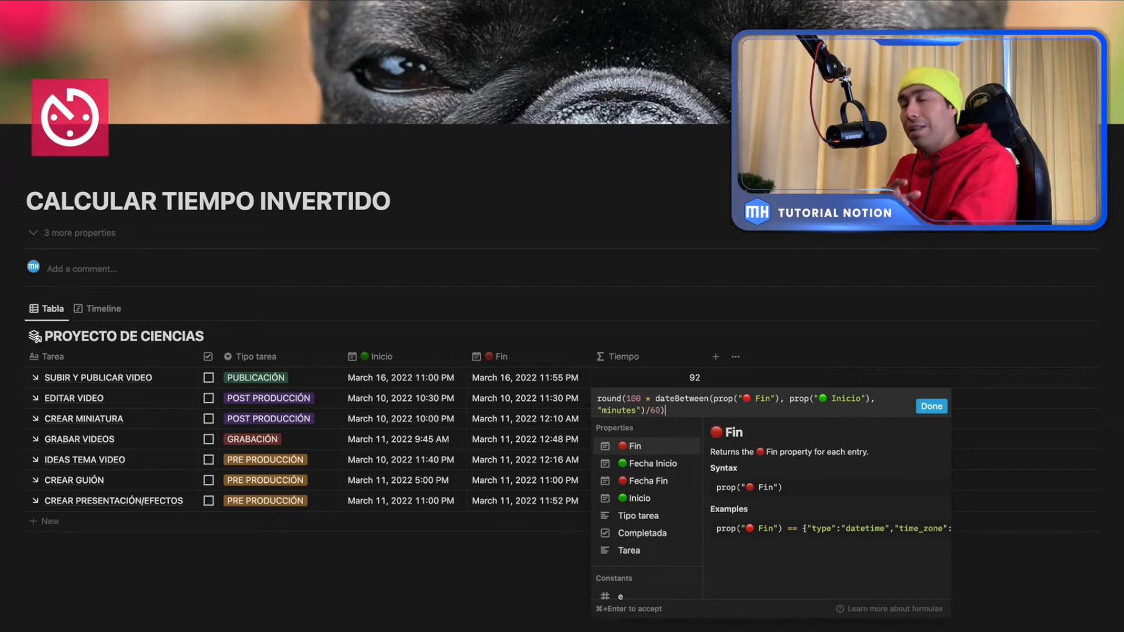
type(" / 100")
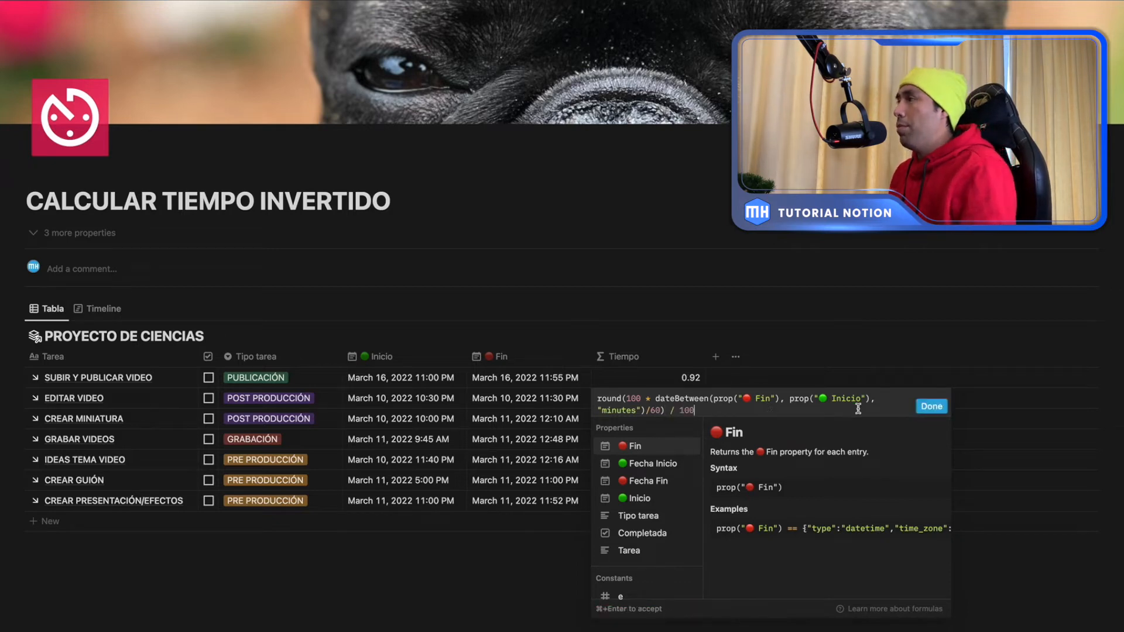
left_click(924, 410)
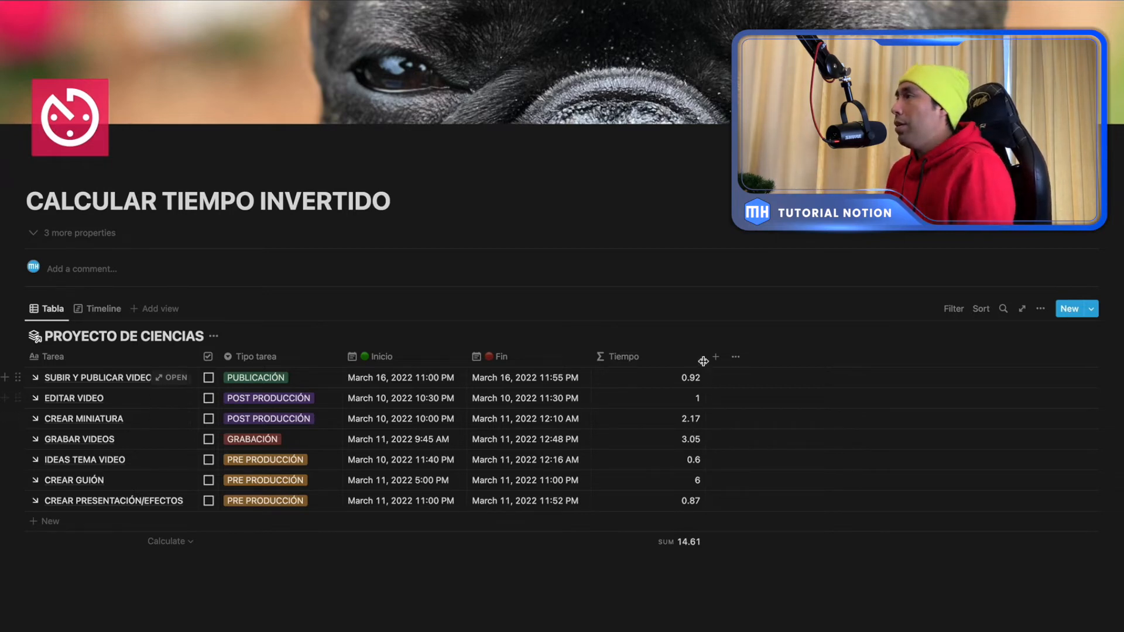
Set the calculation in the footer of the table's Tiempo column to Sum.
left_click(684, 548)
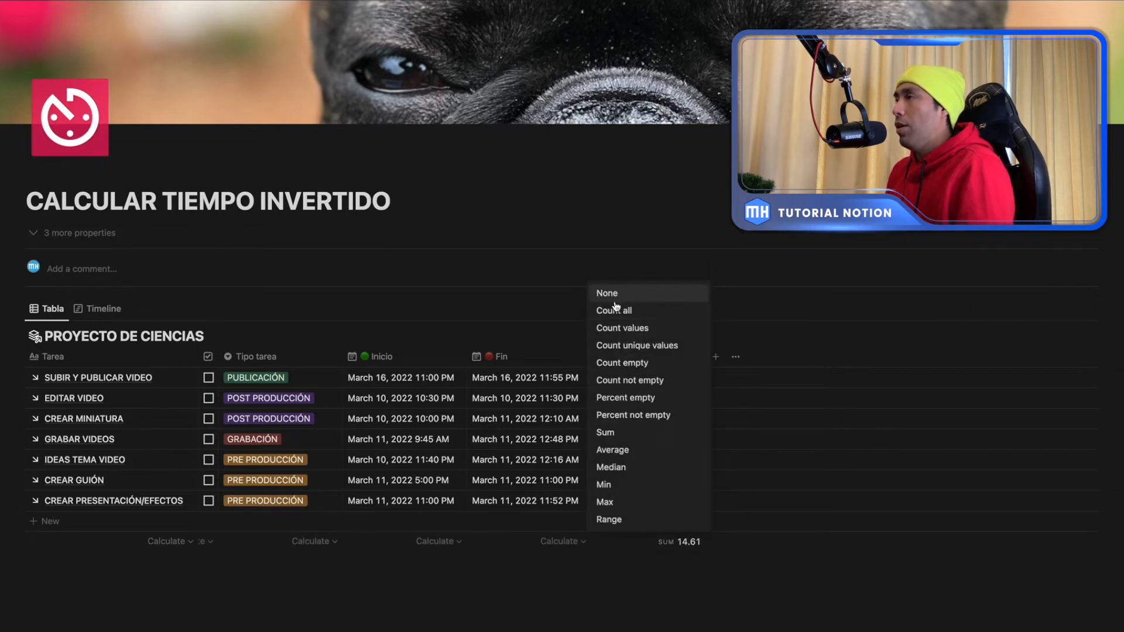
left_click(610, 432)
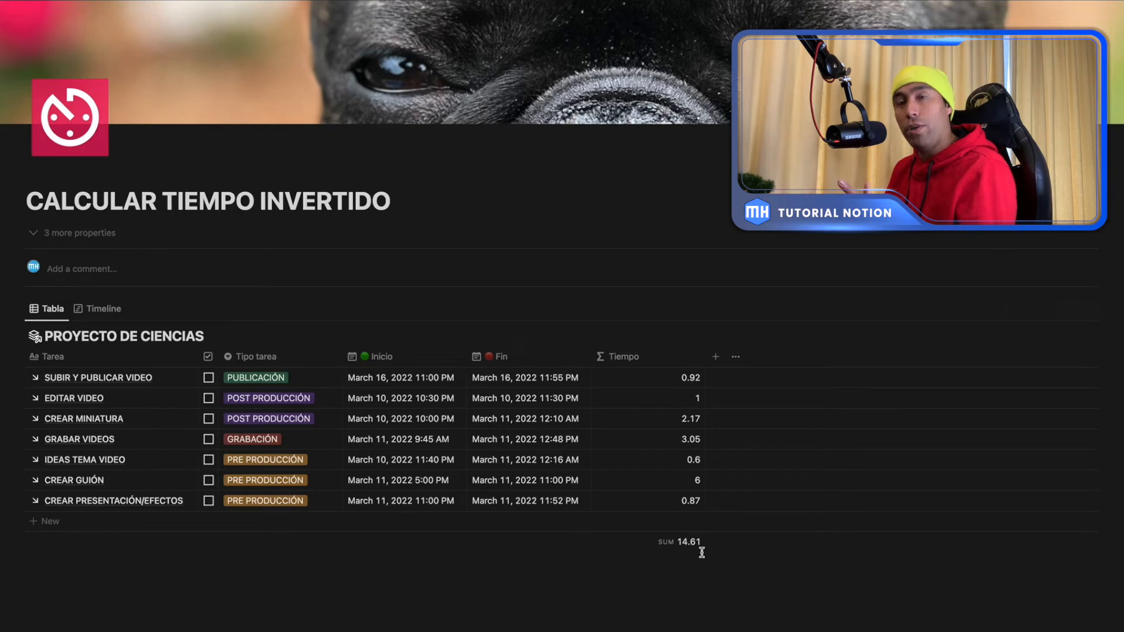
Switch to the Timeline view and extend the end of the CREAR MINIATURA bar to 12:45 AM on March 11.
left_click(99, 311)
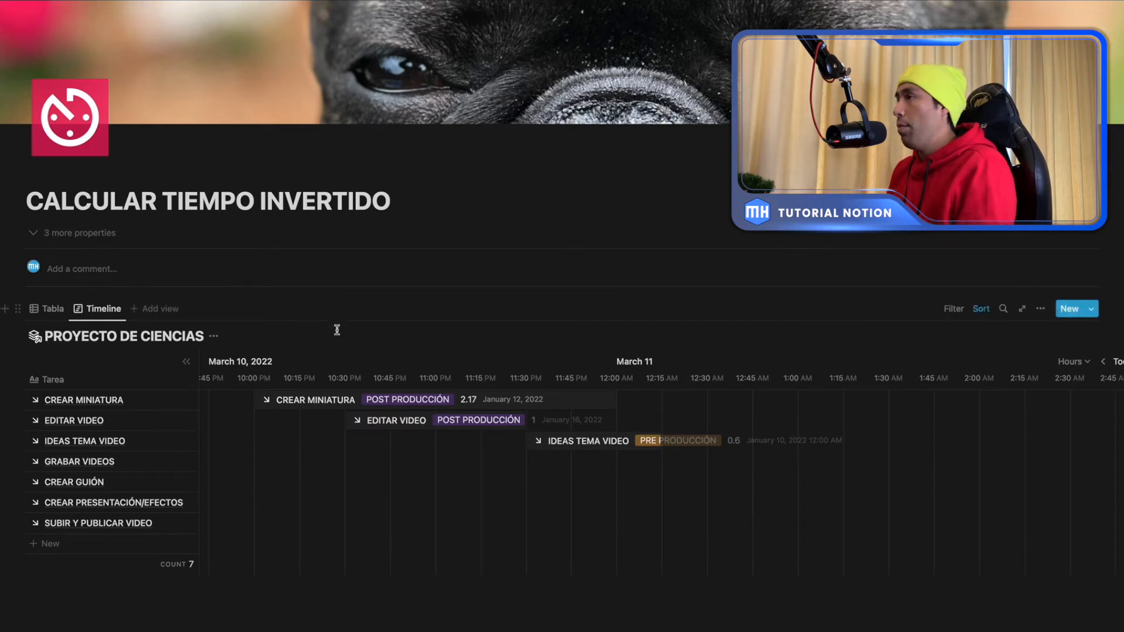
scroll(376, 439, "down", 1)
scroll(351, 376, "right", 1)
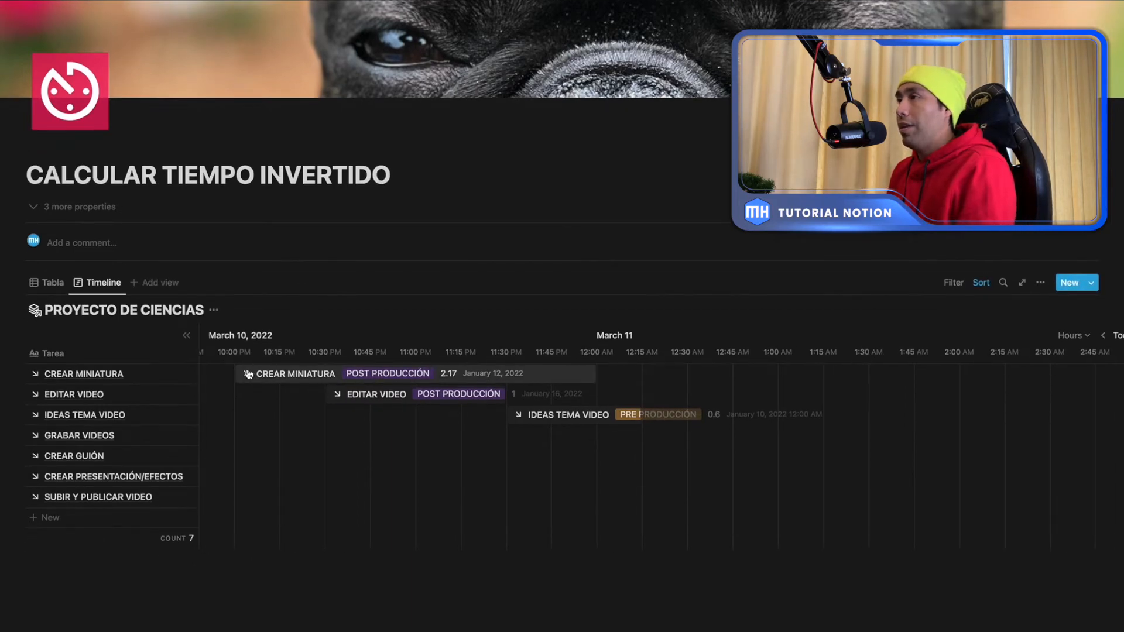
left_click_drag(593, 374, 731, 372)
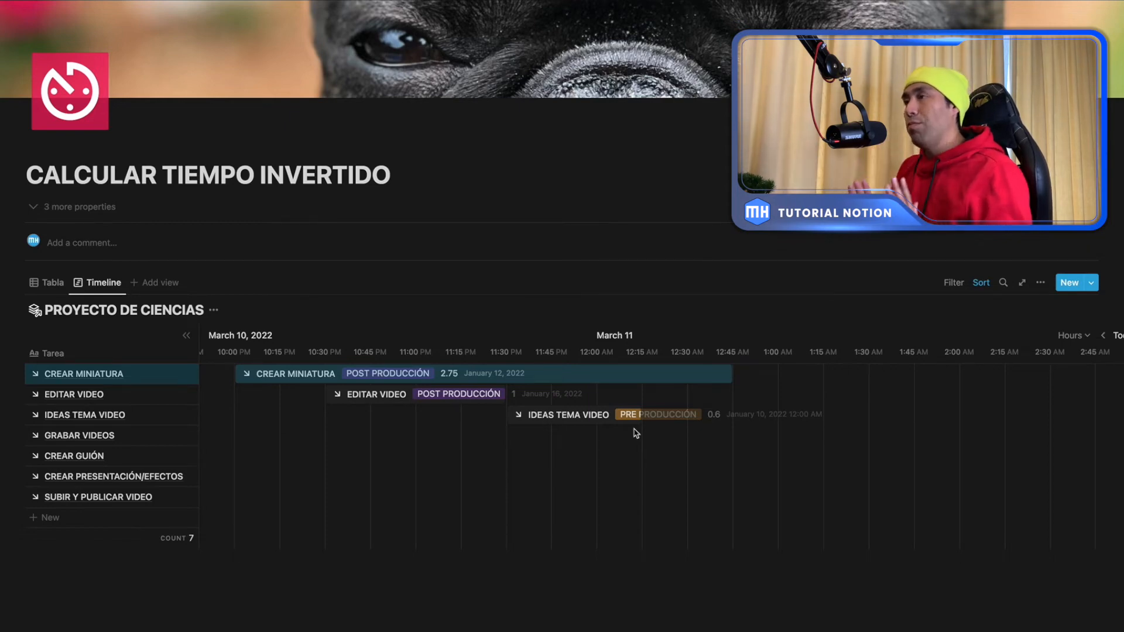
left_click(1077, 343)
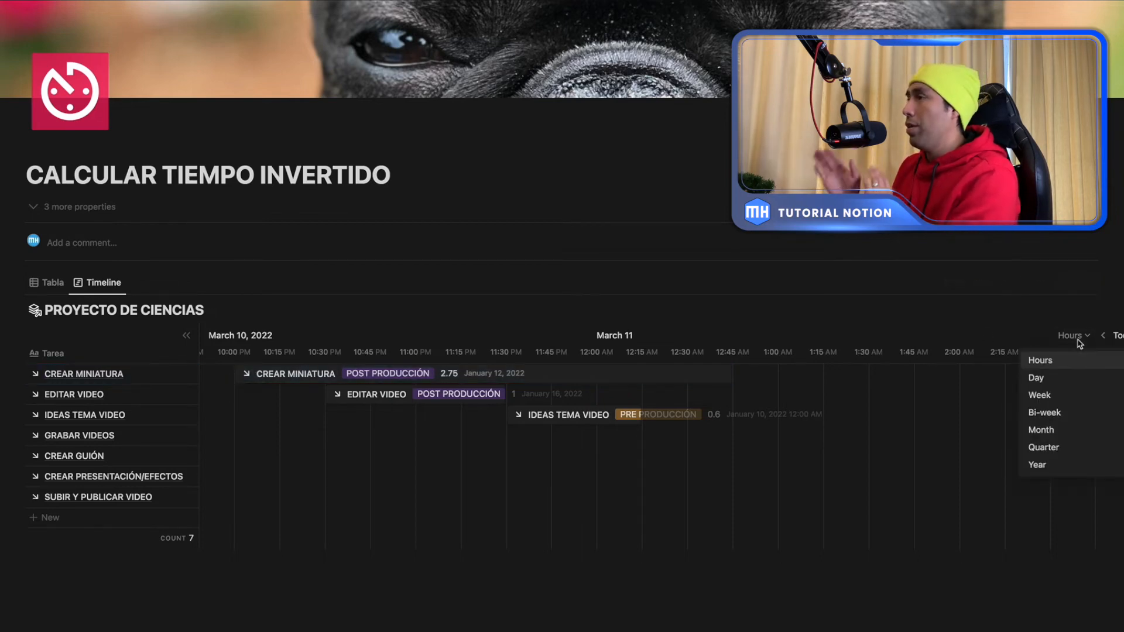
left_click(1017, 329)
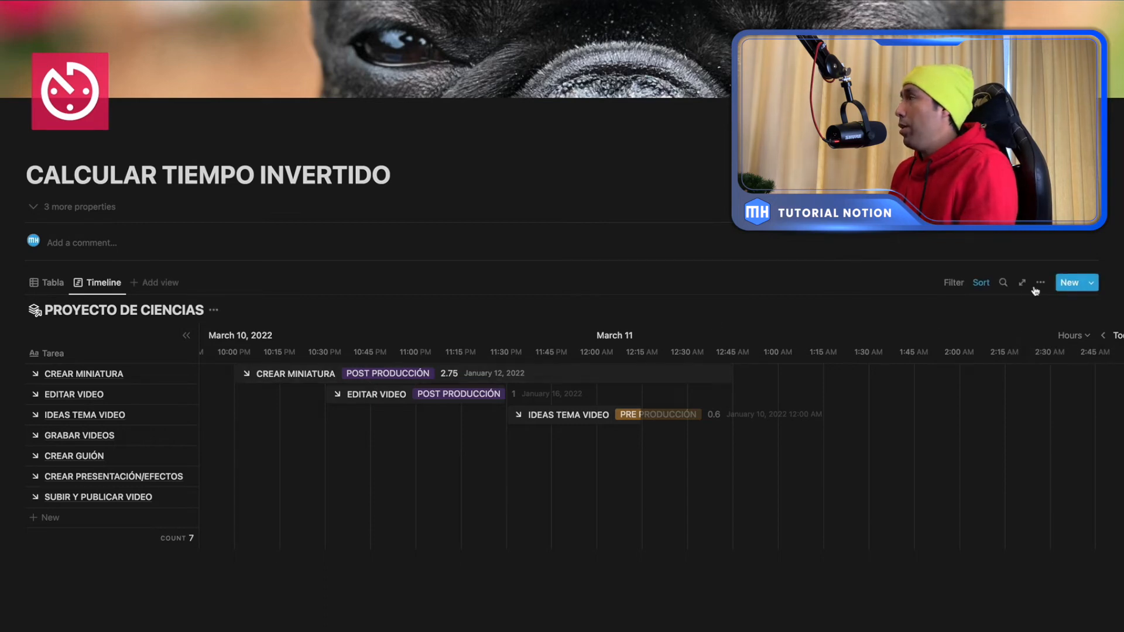
Show the Tiempo property in the table beside the timeline and total its column with Sum.
left_click(1040, 284)
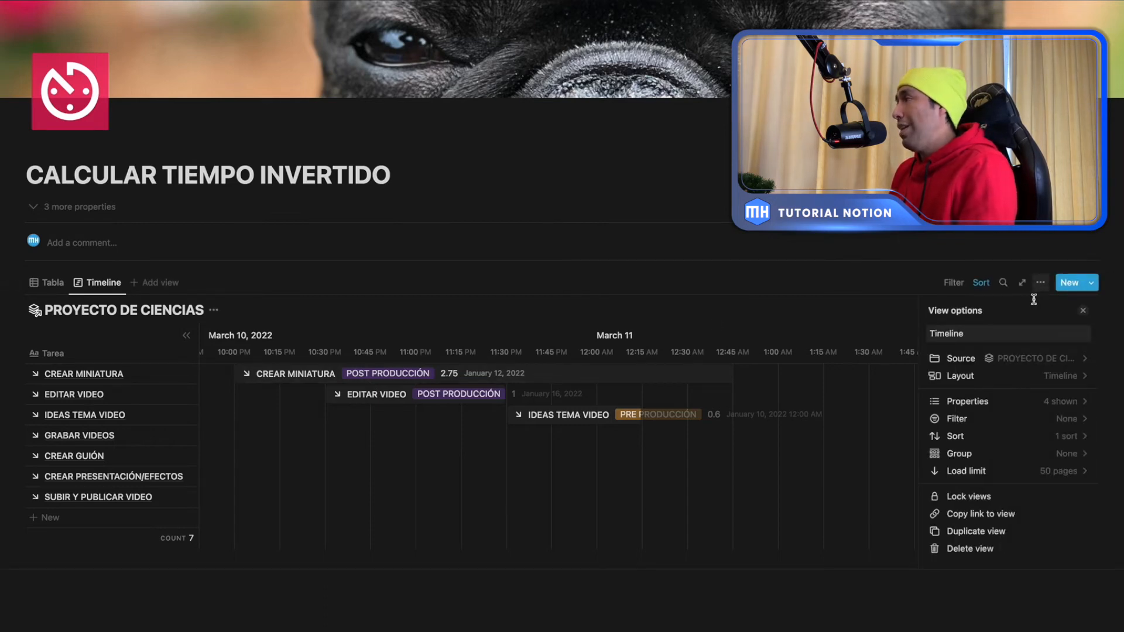
left_click(1013, 405)
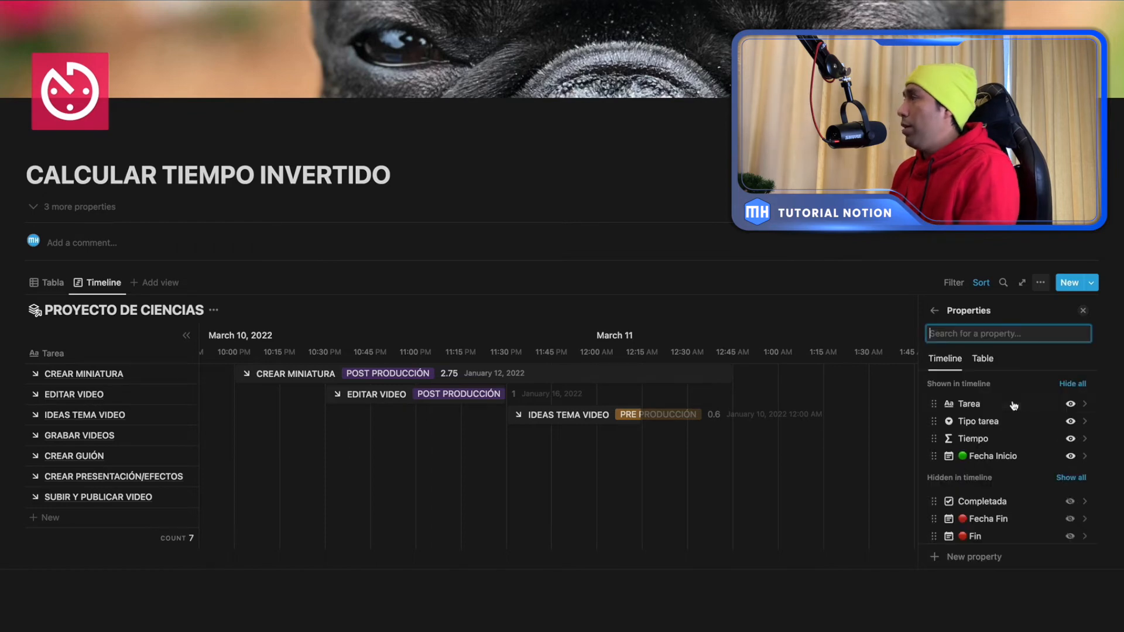
left_click(982, 367)
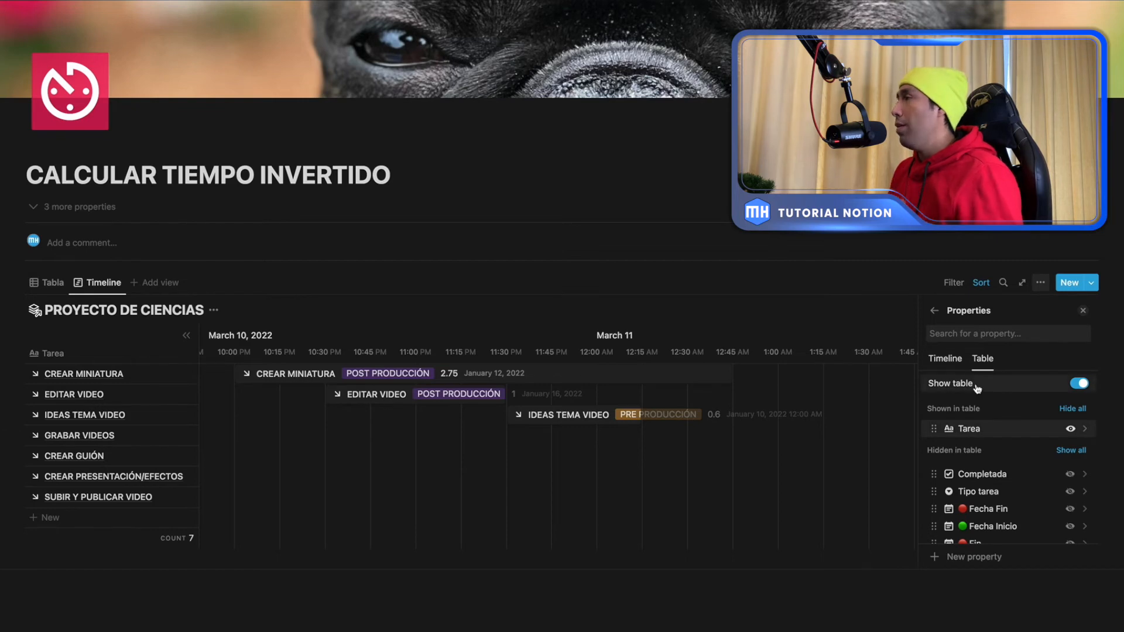
scroll(1025, 489, "down", 2)
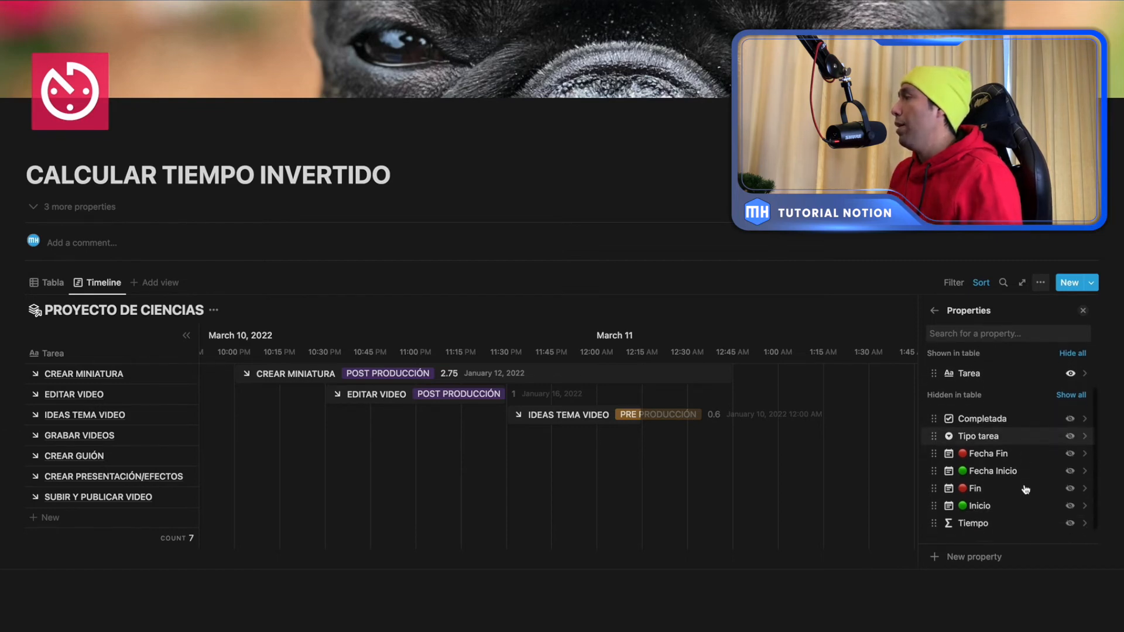
left_click(1070, 523)
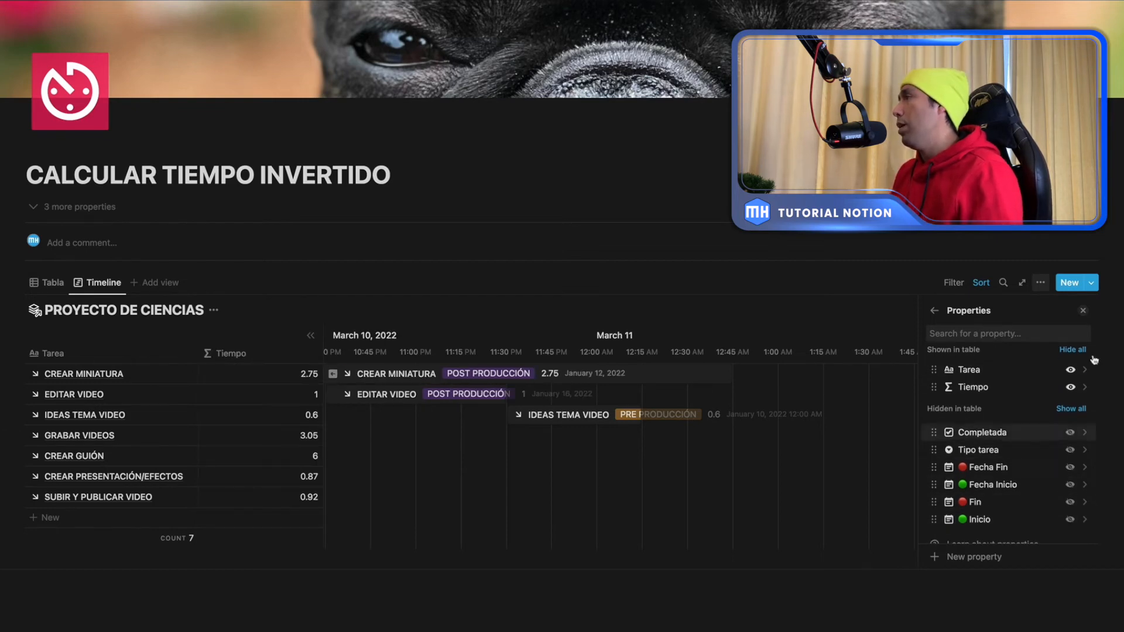
left_click(1083, 311)
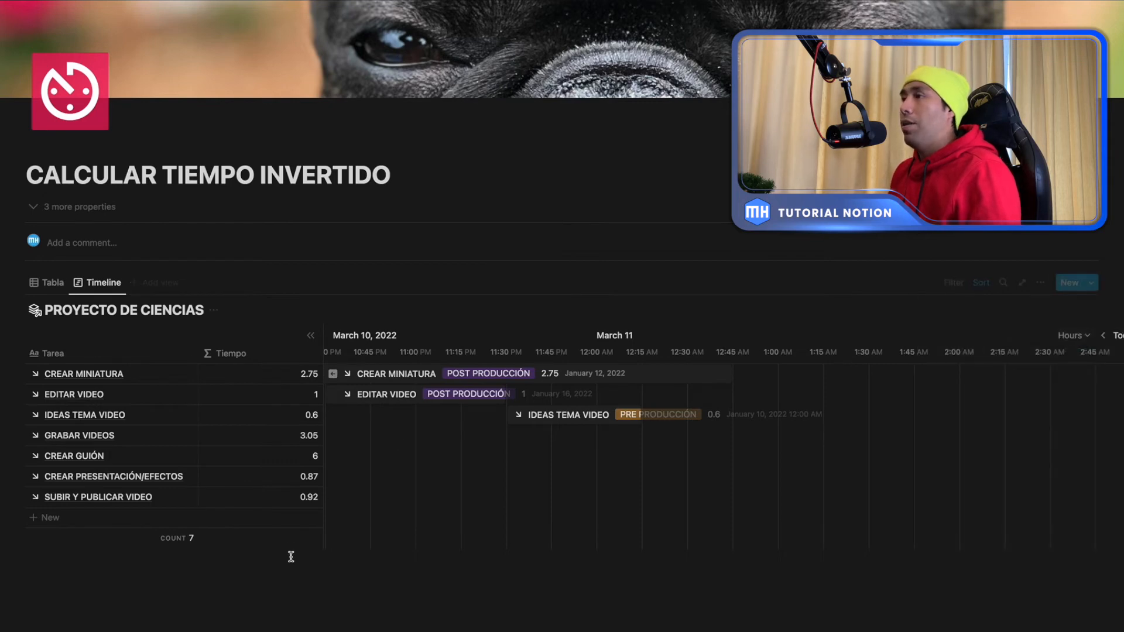
left_click(293, 537)
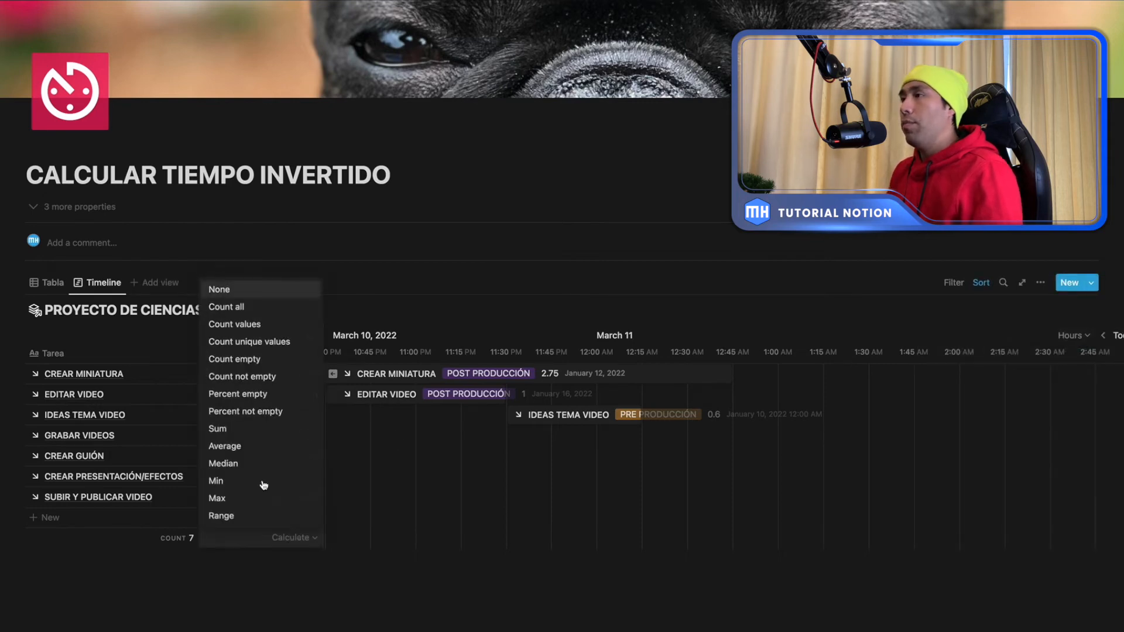
left_click(223, 429)
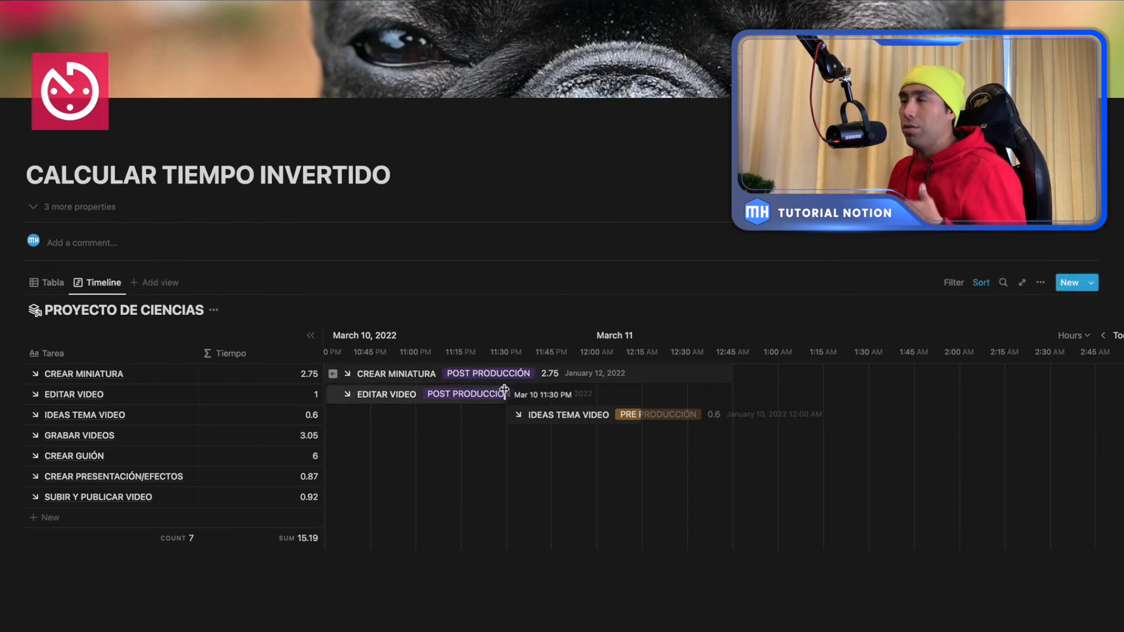
Extend the end of the EDITAR VIDEO bar in the timeline to 12:45 AM on March 11.
left_click_drag(505, 388, 733, 392)
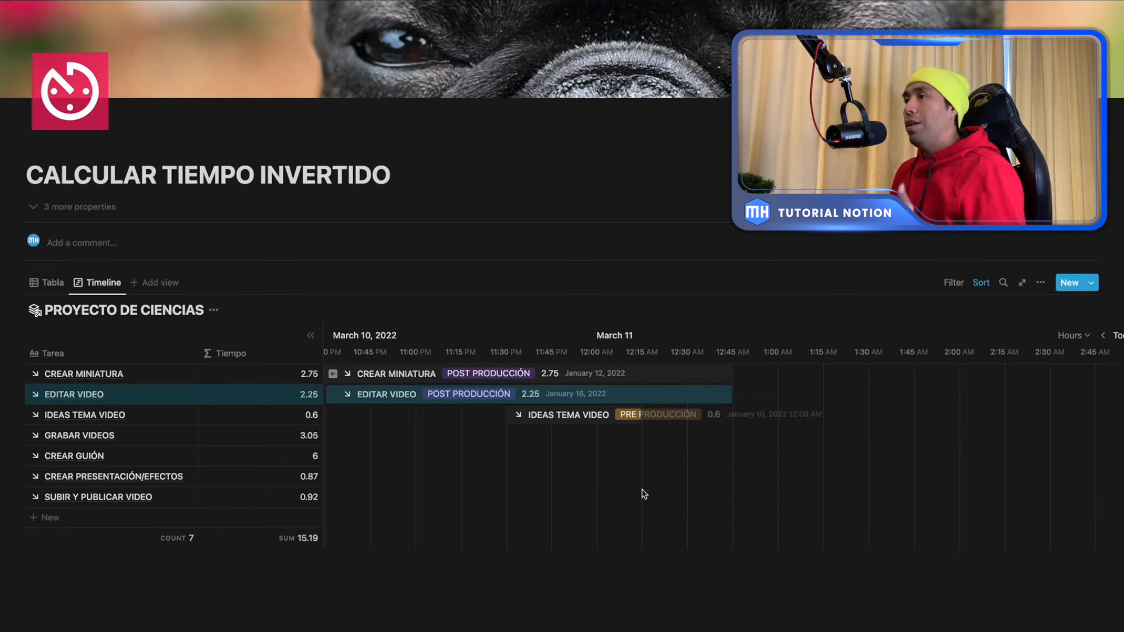